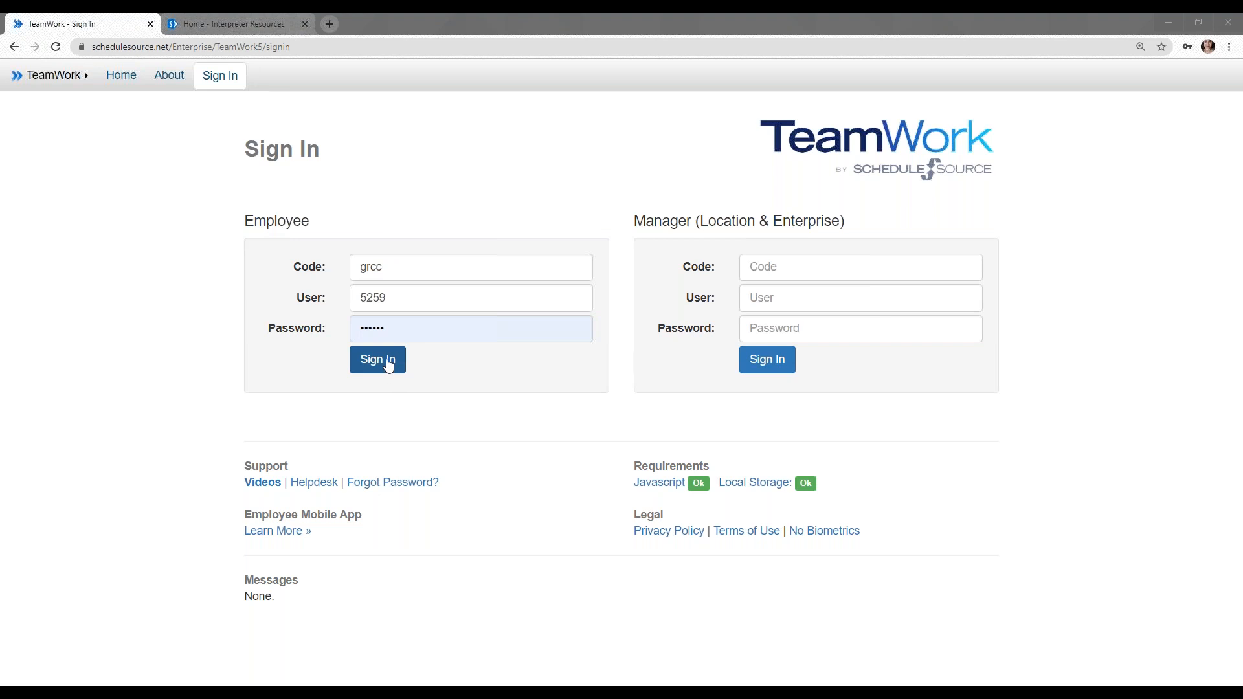
# Step: Sign in to the employee account with the filled-in credentials and open the Availability area
pyautogui.click(389, 365)
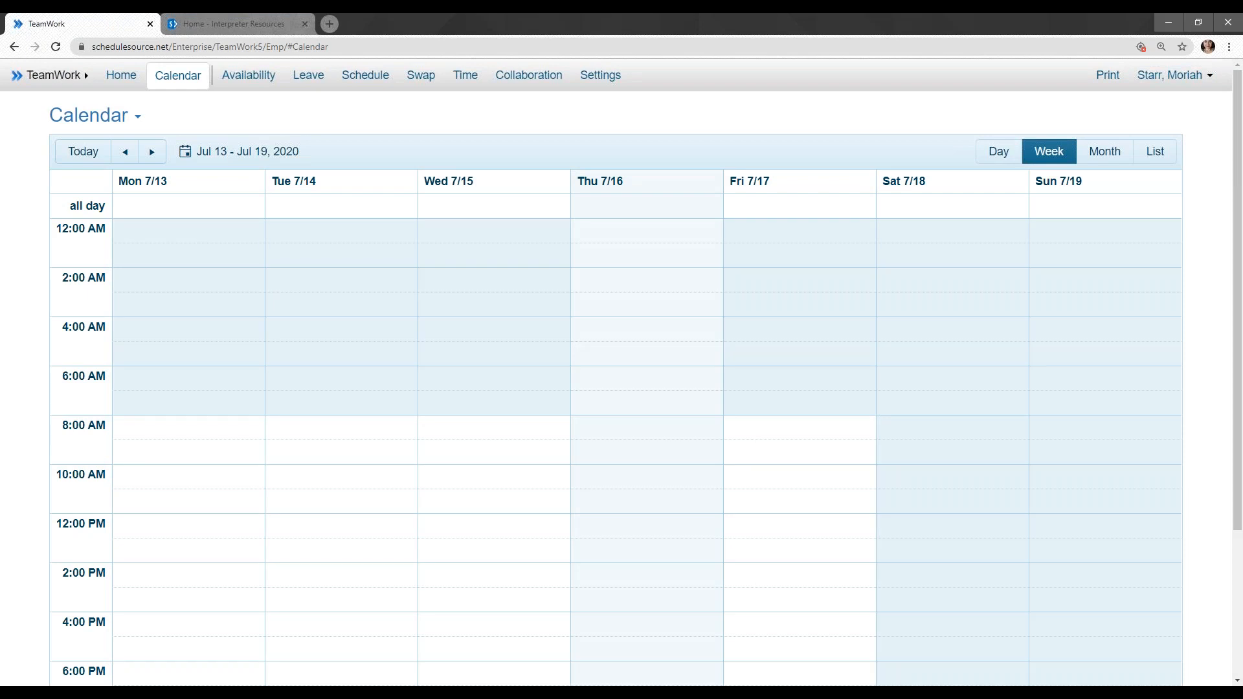
pyautogui.click(257, 115)
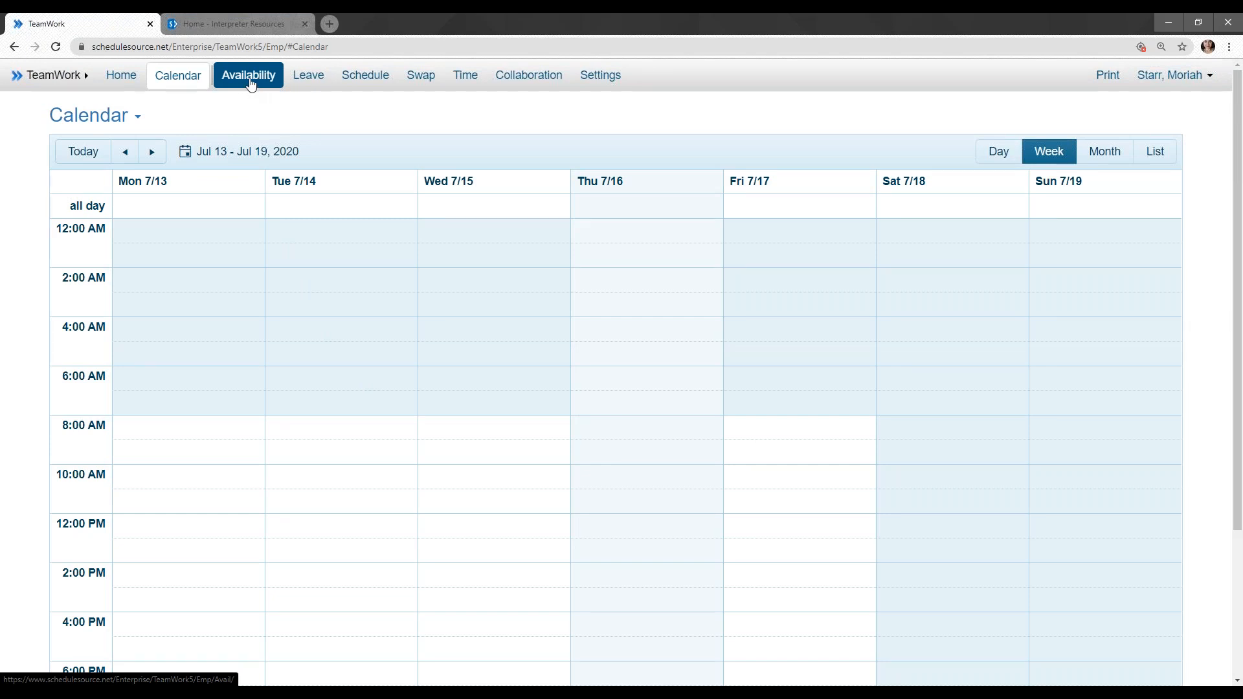
pyautogui.click(253, 82)
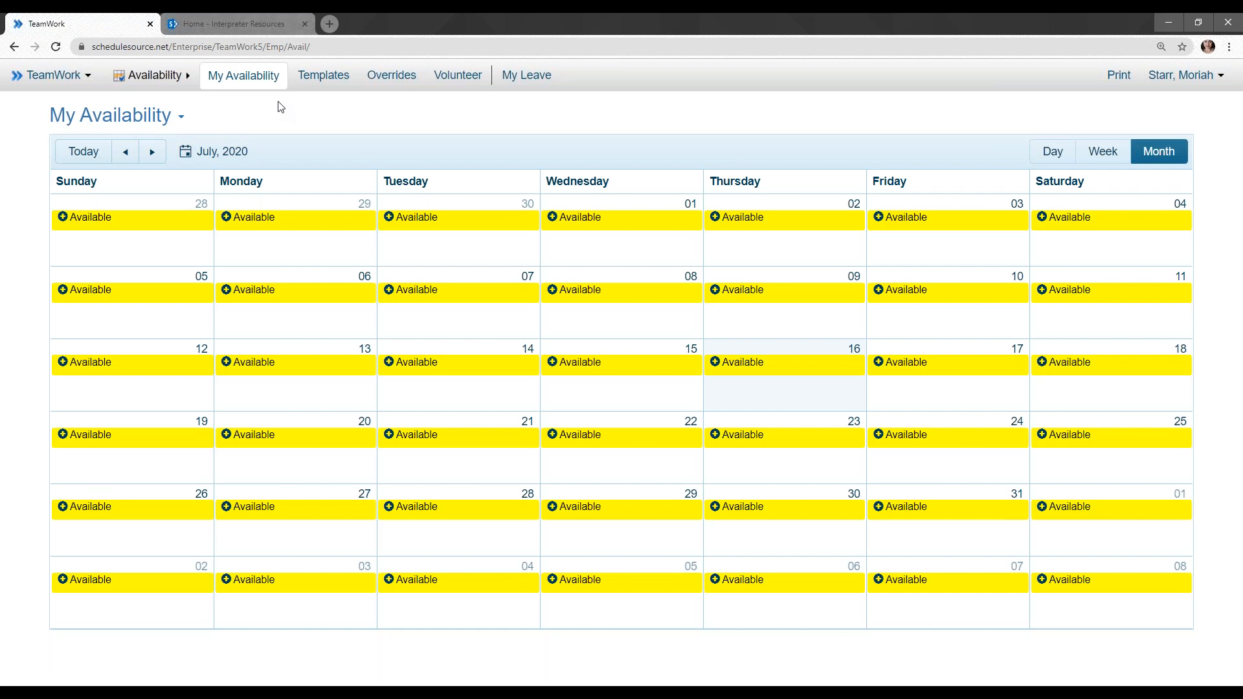
# Step: Open the availability templates and keep GRCC (Sept. 2020 Sched. Rnd.) as the template to edit
pyautogui.click(324, 77)
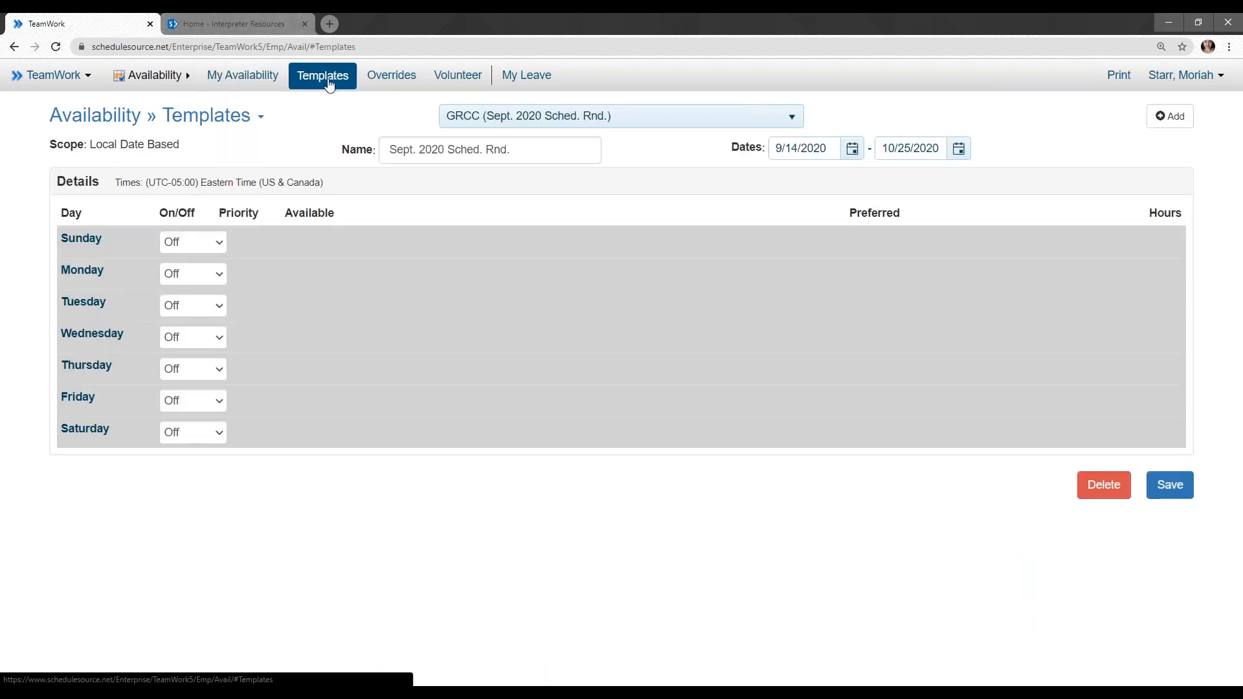
pyautogui.click(295, 117)
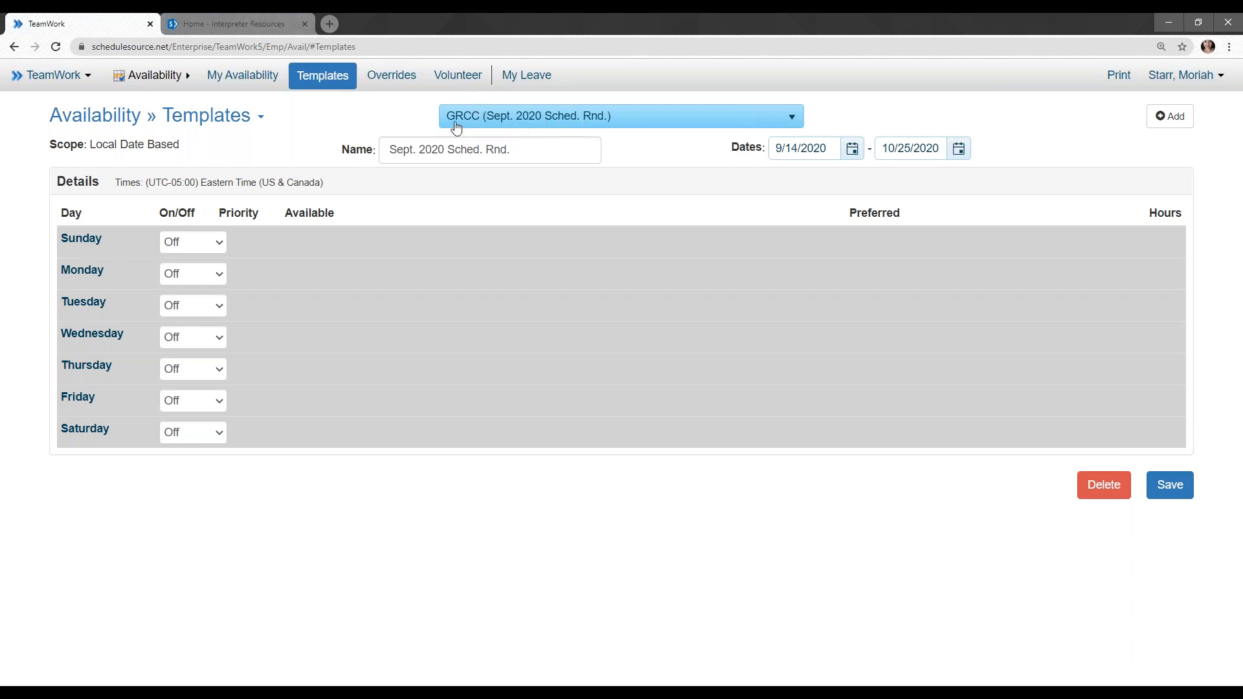
pyautogui.click(519, 119)
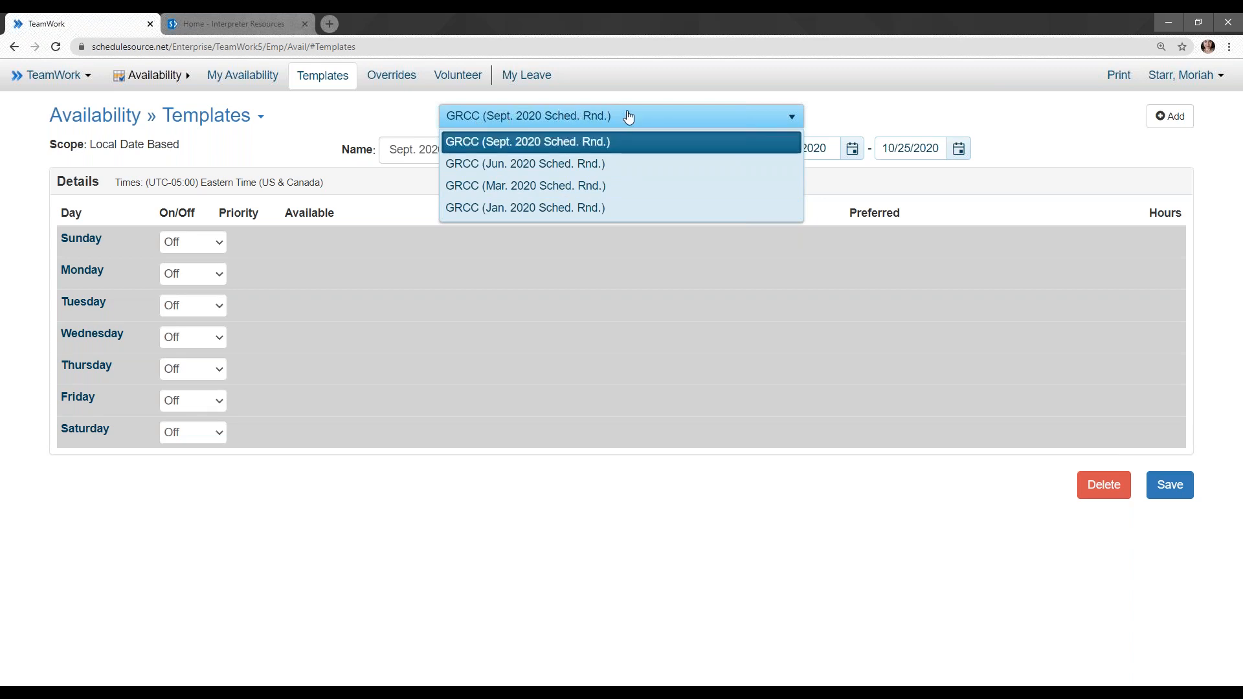
pyautogui.click(530, 120)
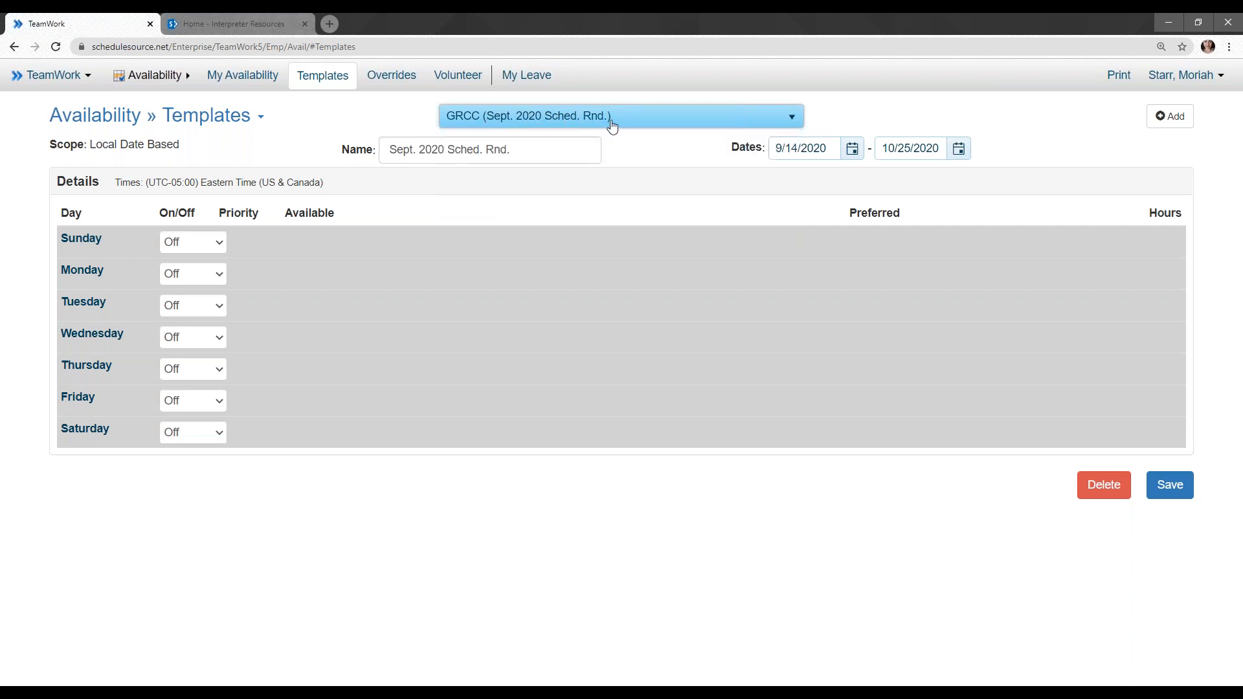
pyautogui.click(794, 153)
# Step: Switch availability on for every day from Sunday through Saturday in the September 2020 template
pyautogui.click(206, 243)
pyautogui.click(173, 278)
pyautogui.click(176, 277)
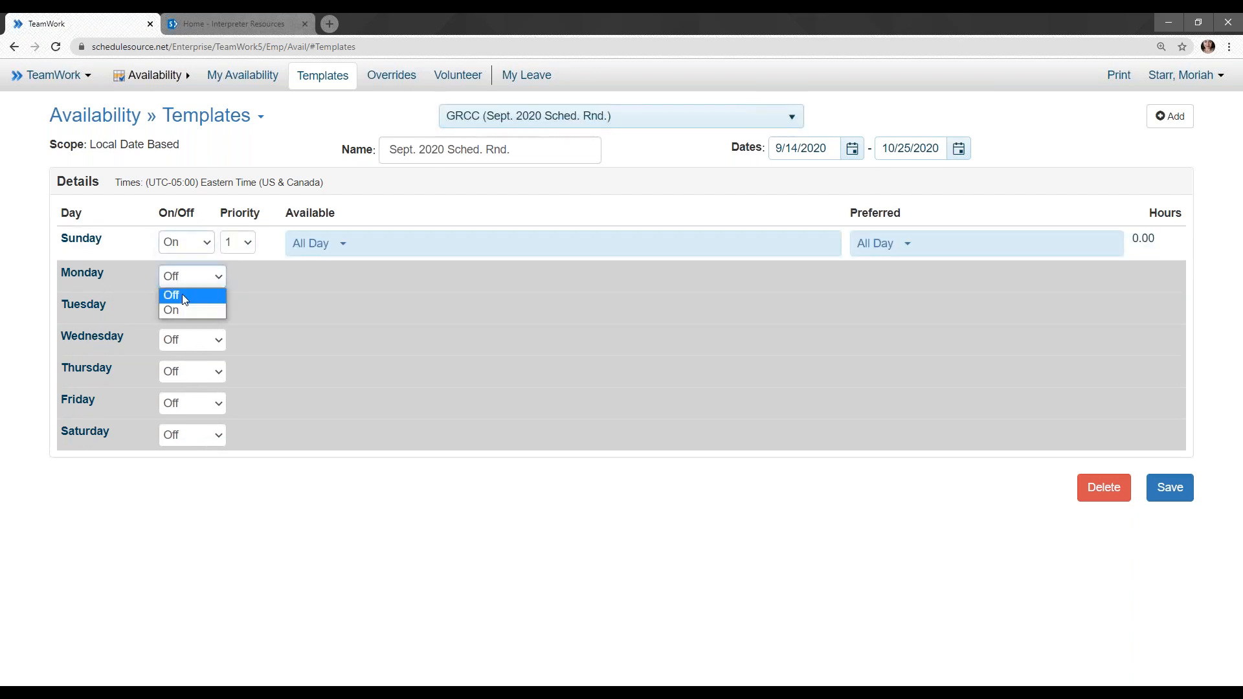
pyautogui.click(182, 309)
pyautogui.click(181, 312)
pyautogui.click(187, 344)
pyautogui.click(189, 347)
pyautogui.click(190, 378)
pyautogui.click(190, 379)
pyautogui.click(189, 413)
pyautogui.click(189, 416)
pyautogui.click(184, 445)
pyautogui.click(188, 448)
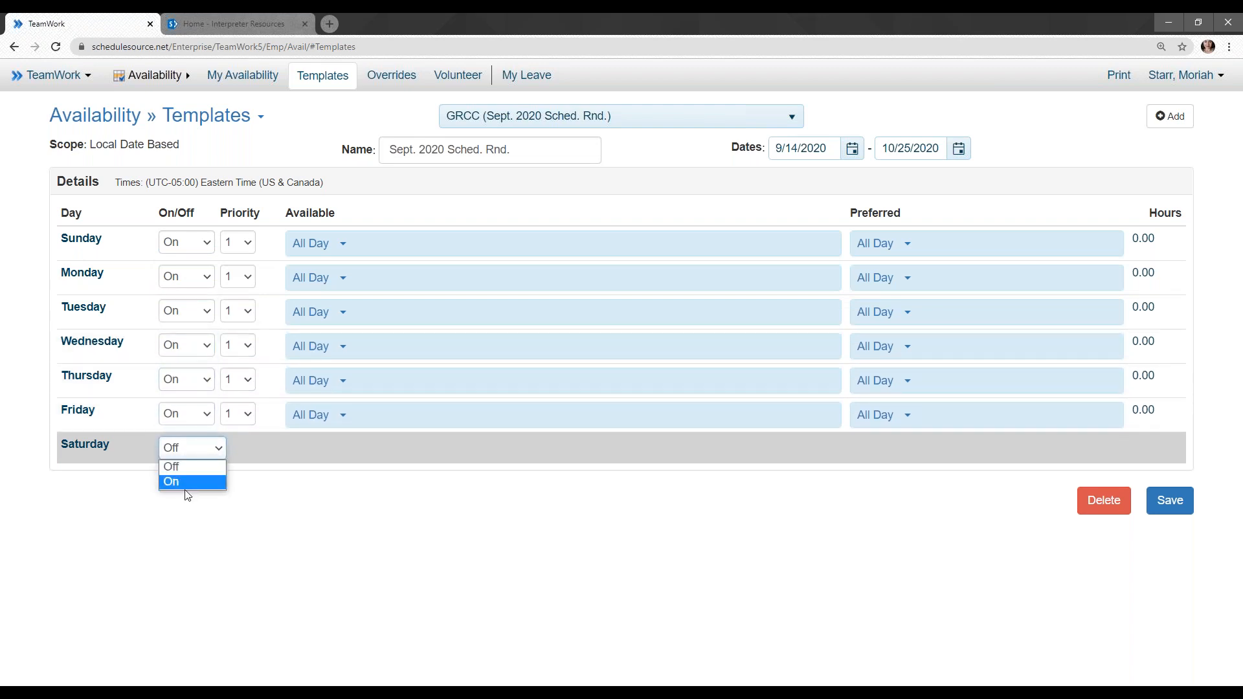
pyautogui.click(187, 484)
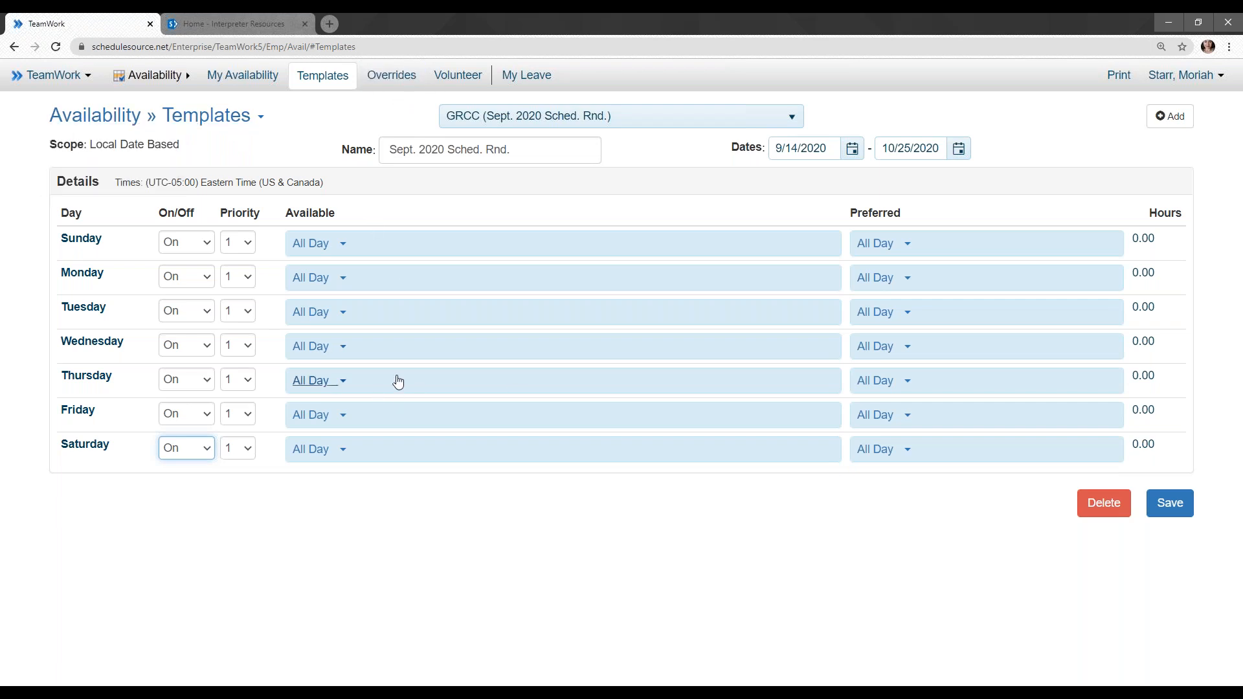
# Step: Set Sunday's preferred hours to 10:00 AM through 6:30 PM
pyautogui.click(883, 246)
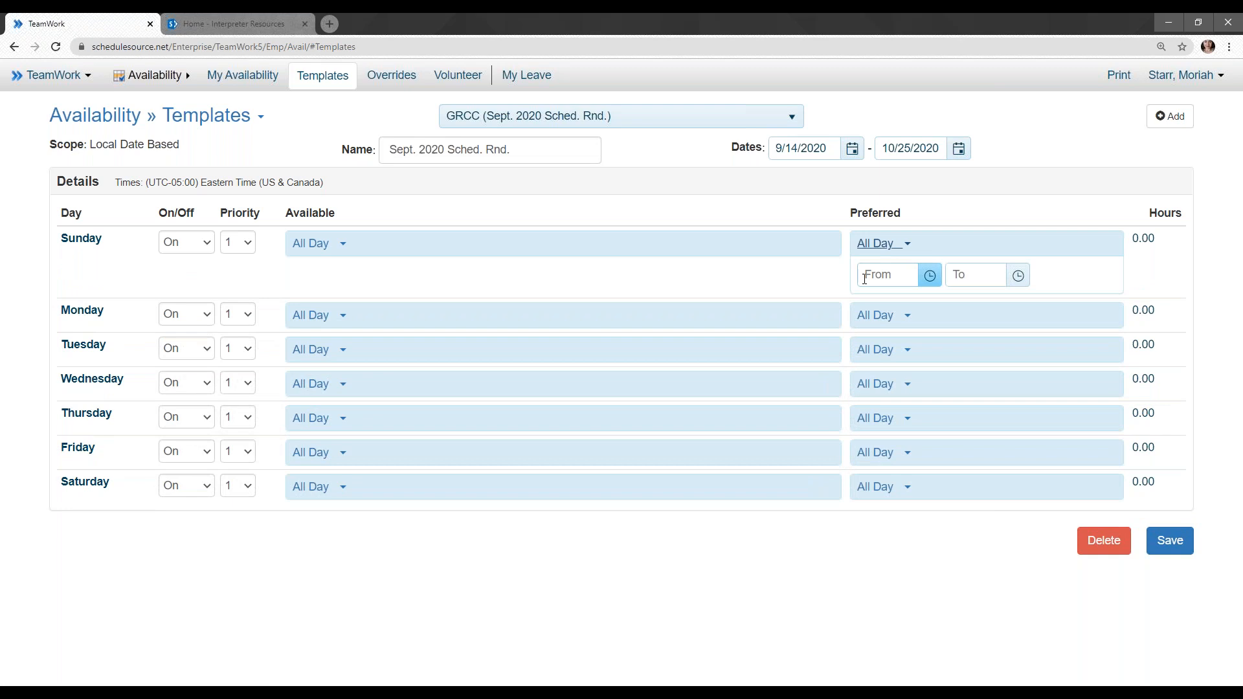
pyautogui.click(864, 278)
pyautogui.write('10a')
pyautogui.press('Tab')
pyautogui.write('6:30')
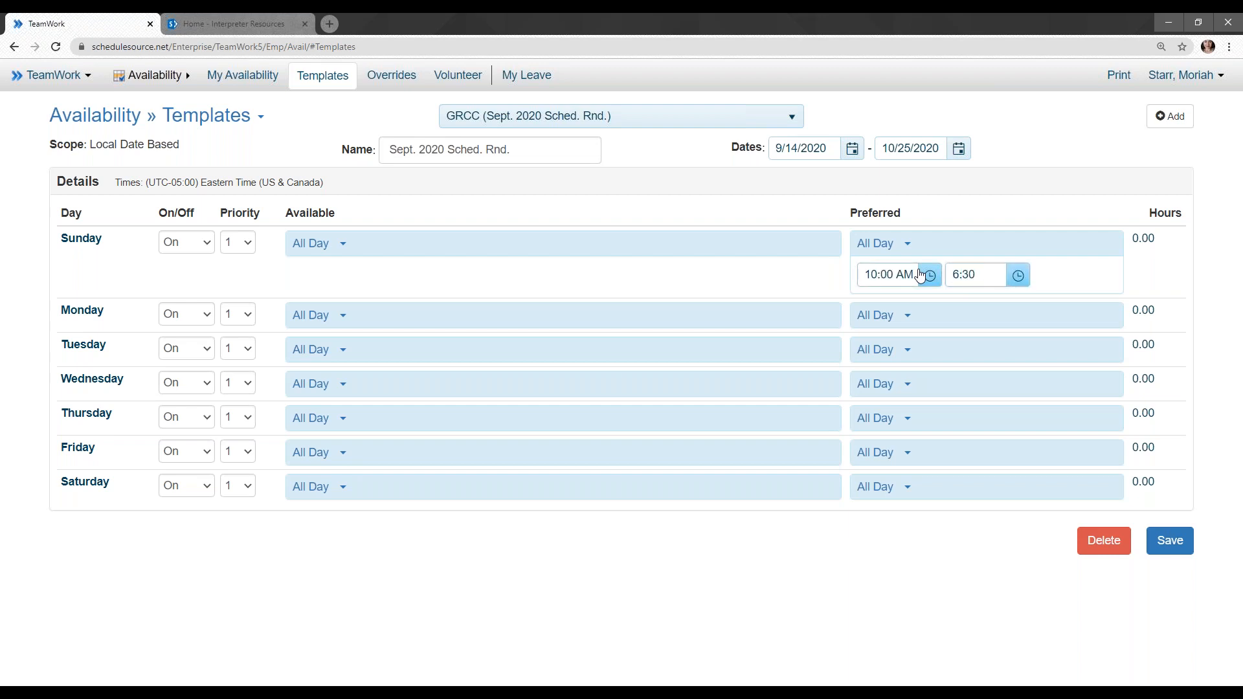
pyautogui.write('p')
# Step: Set Monday's preferred hours to 10:00 AM through 6:30 PM
pyautogui.click(877, 316)
pyautogui.click(884, 346)
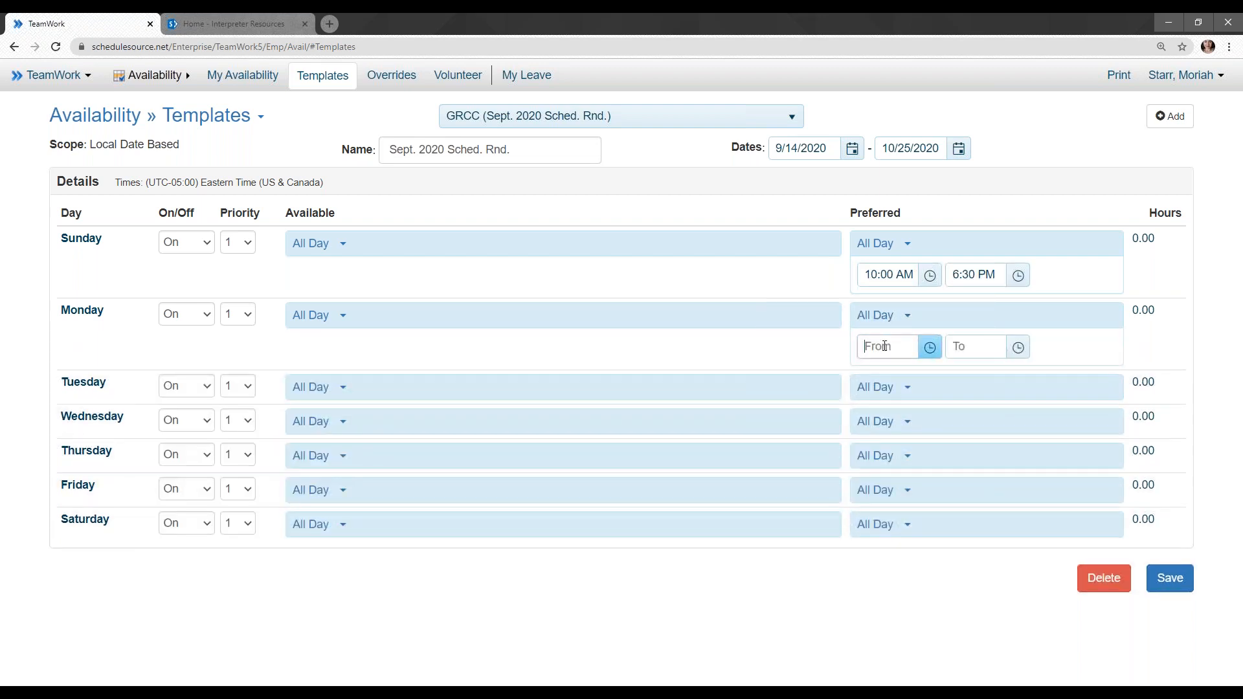
pyautogui.write('10a')
pyautogui.press('Tab')
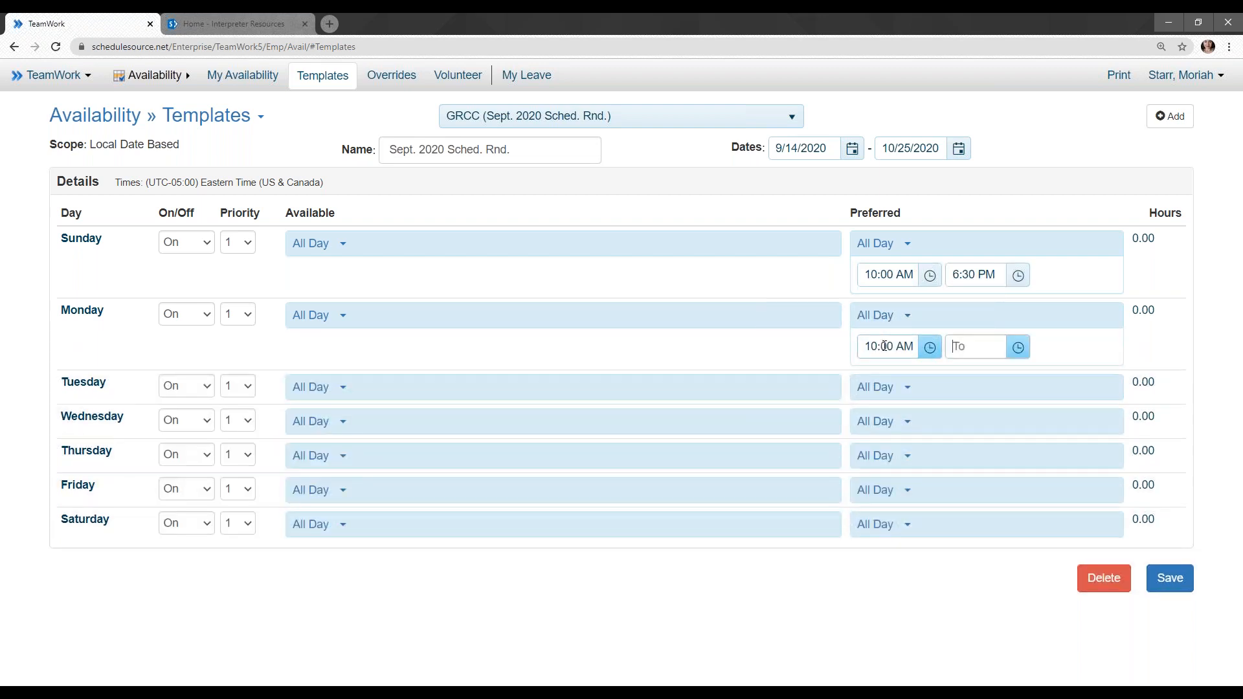
pyautogui.write('6:30p')
# Step: Set Tuesday's preferred hours to 12:30 PM through 6:30 PM
pyautogui.click(877, 387)
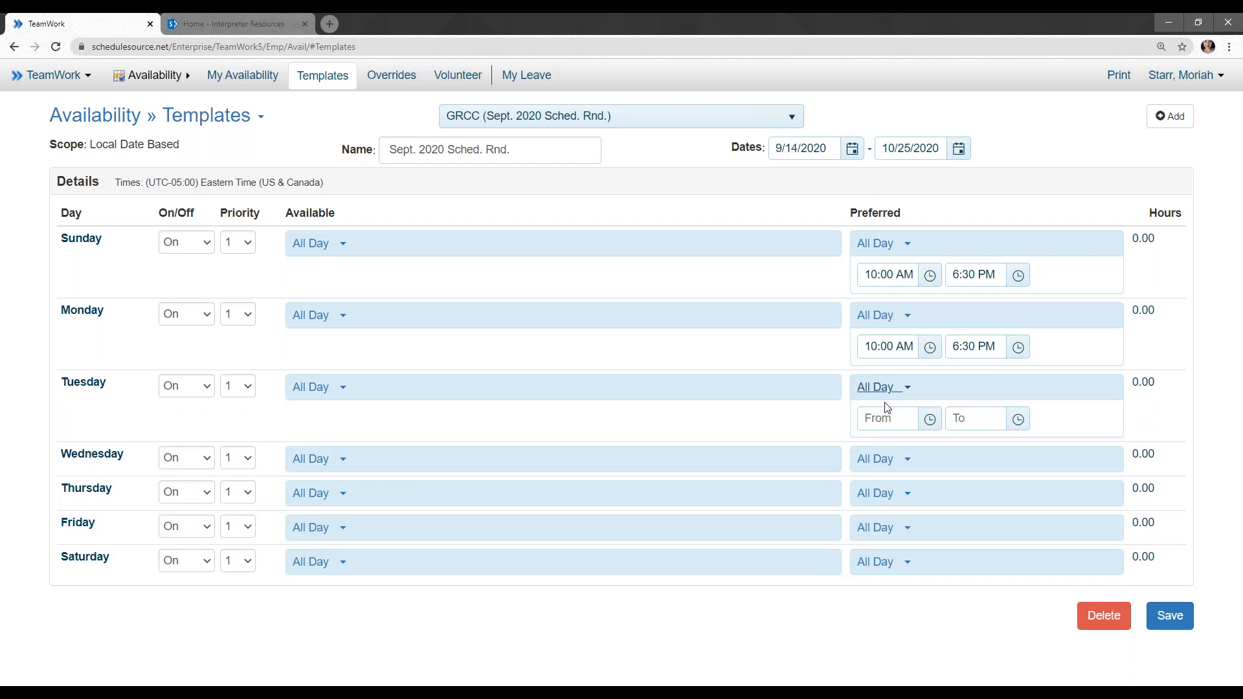
pyautogui.click(894, 424)
pyautogui.write('12:')
pyautogui.press('BackSpace')
pyautogui.write(':30p')
pyautogui.press('Tab')
pyautogui.write('6:30p')
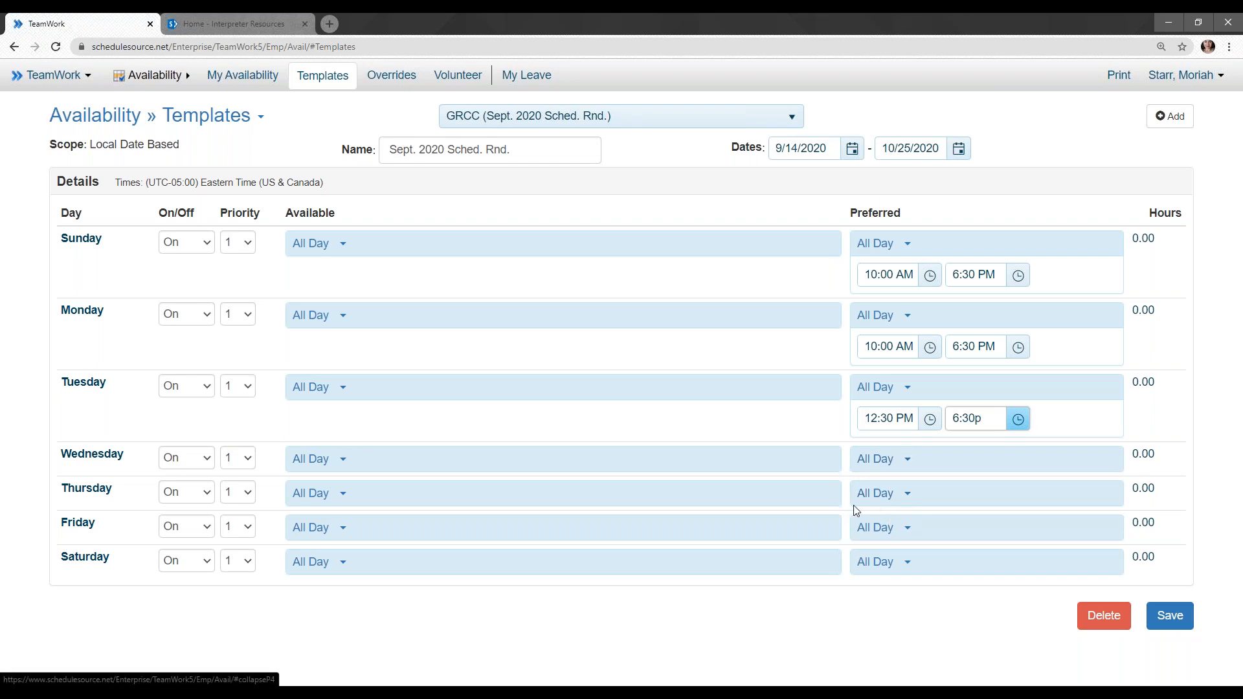
# Step: Set Friday's preferred hours to 10:00 AM through 6:30 PM
pyautogui.click(889, 537)
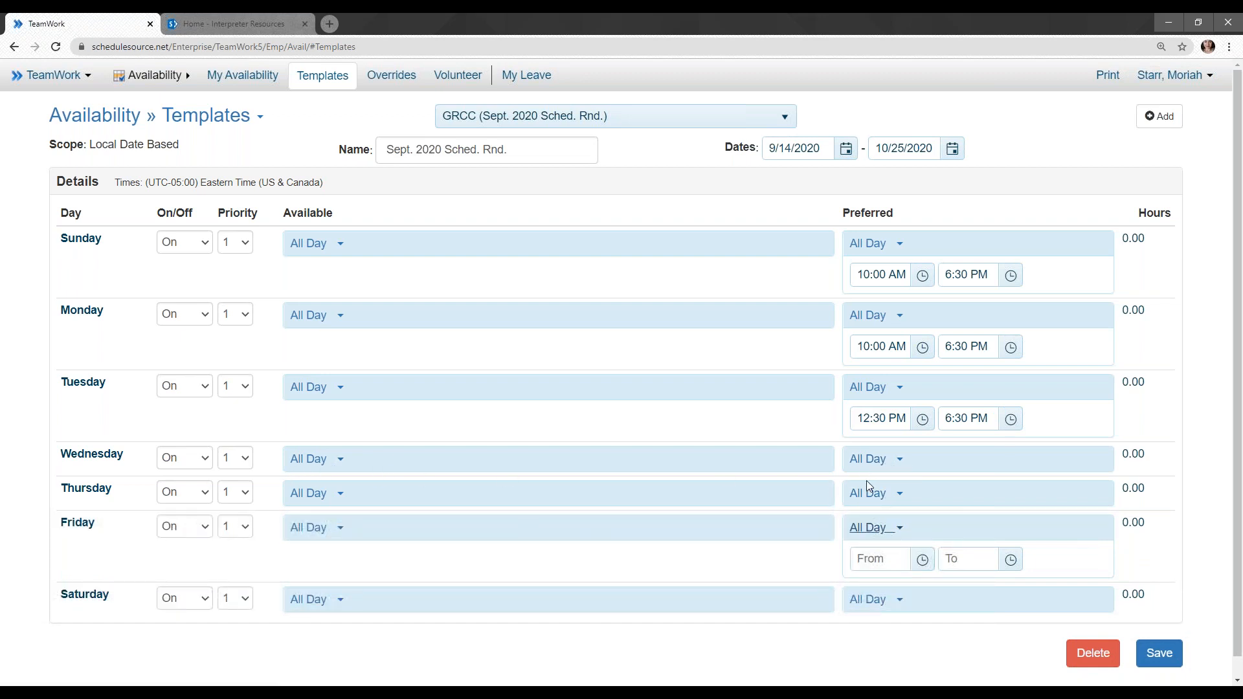
pyautogui.click(893, 565)
pyautogui.click(890, 565)
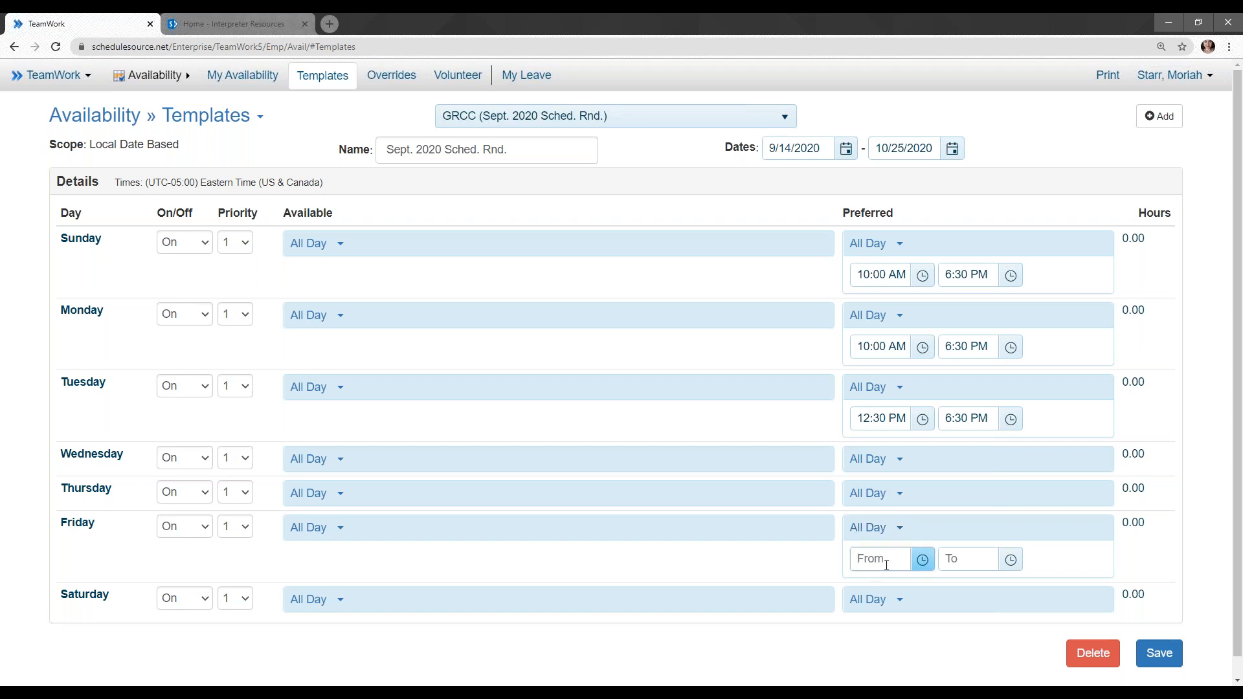
pyautogui.write('1000')
pyautogui.press('Tab')
pyautogui.write('6:30p')
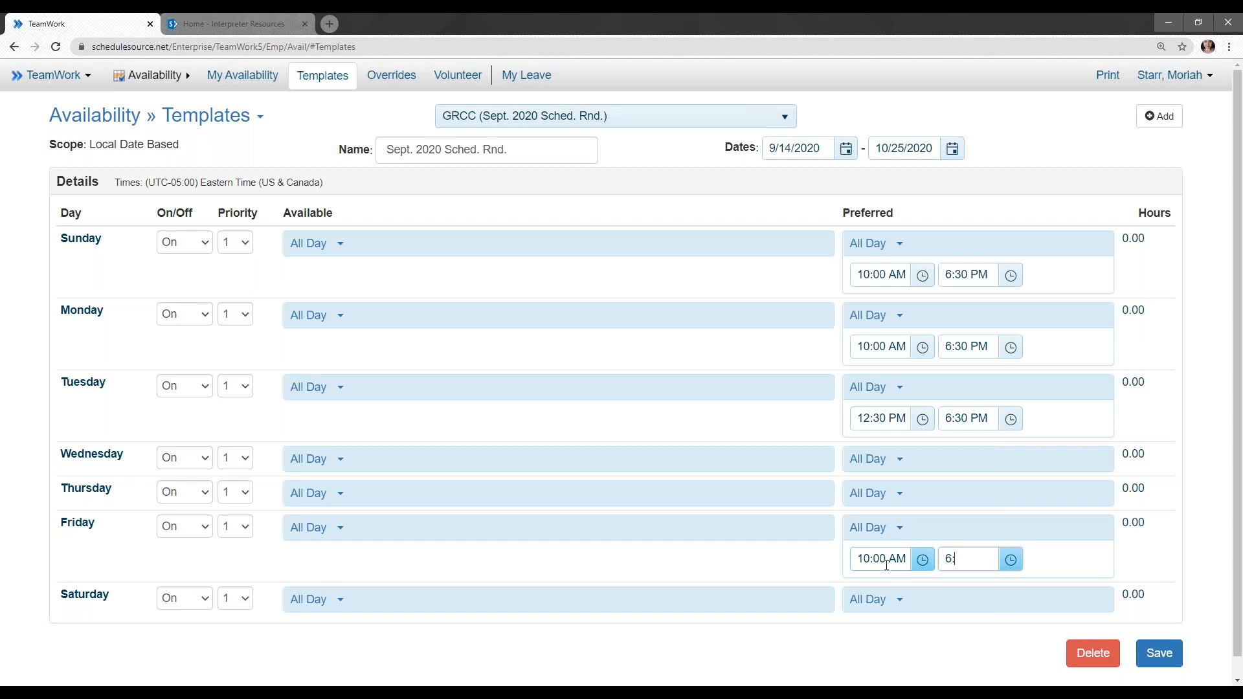
# Step: Set Saturday's preferred hours to 8:00 AM through 12:00 PM and save the availability template
pyautogui.click(874, 599)
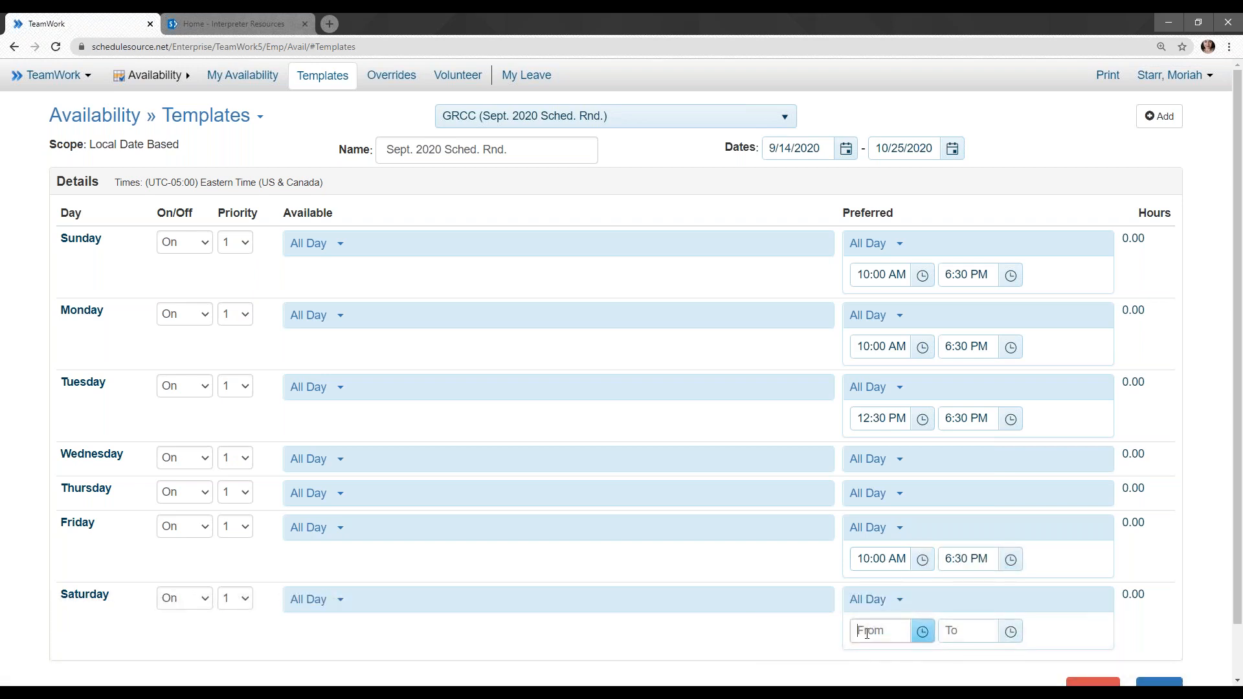
pyautogui.write('8a')
pyautogui.press('Tab')
pyautogui.write('12')
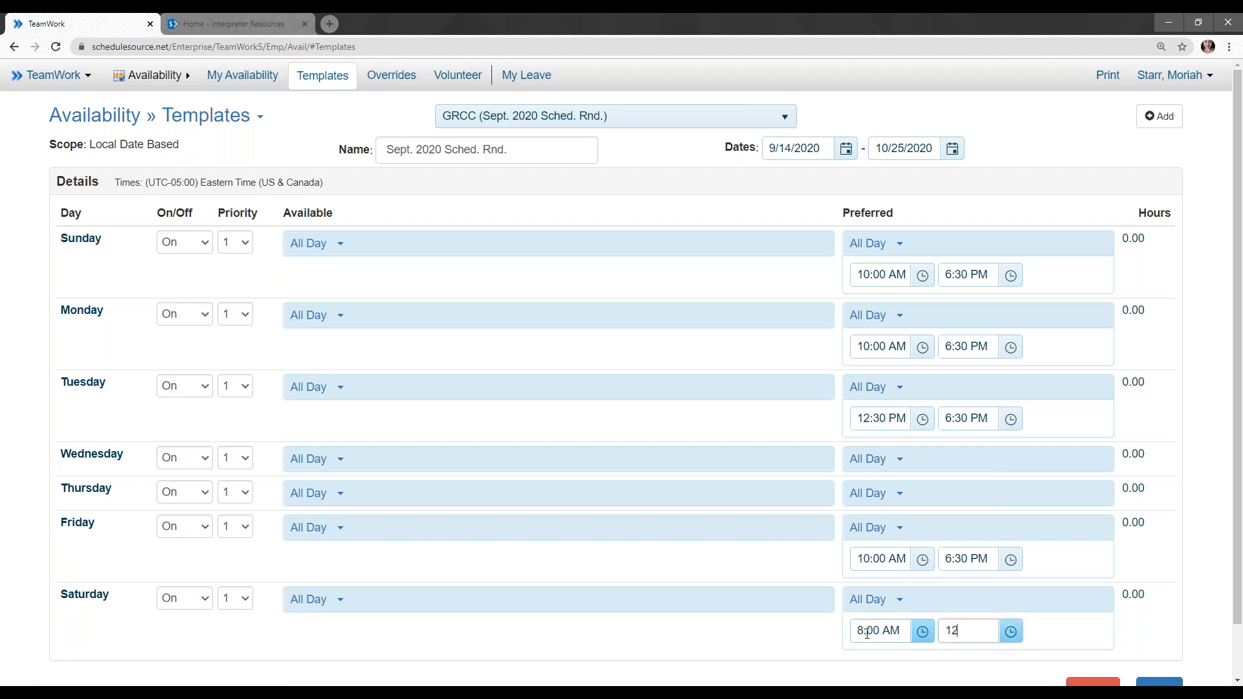
pyautogui.write('p')
pyautogui.click(1197, 382)
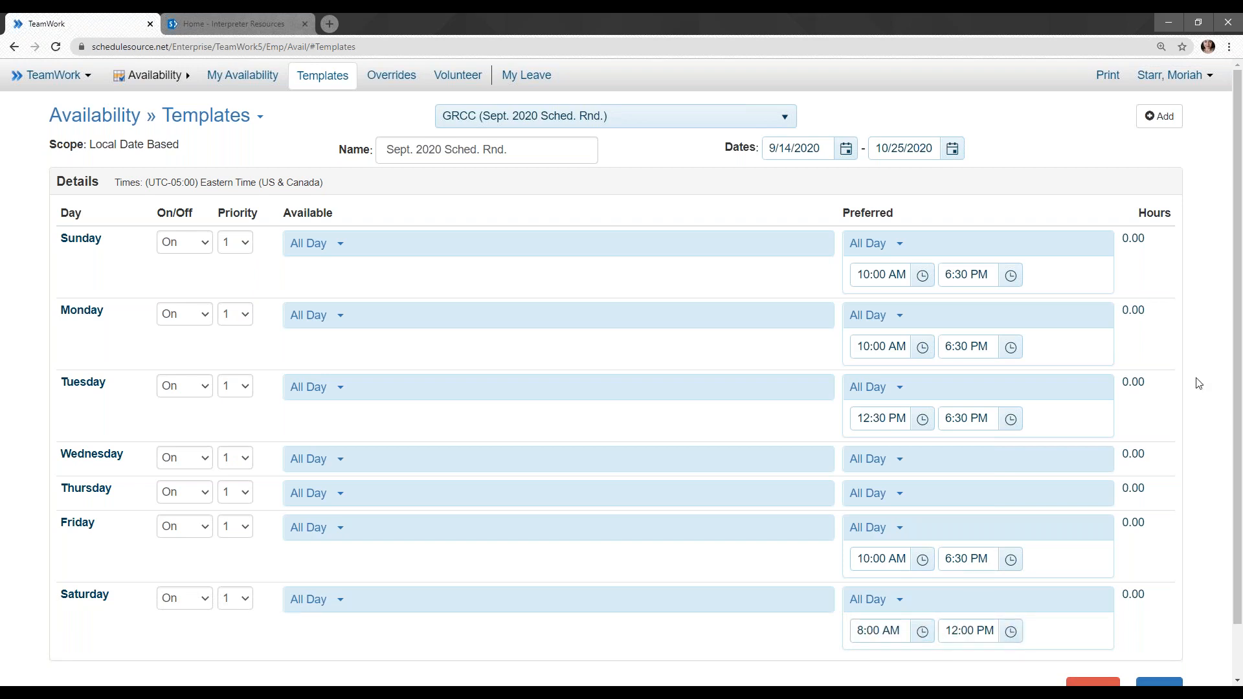
pyautogui.scroll(-2, 1205, 327)
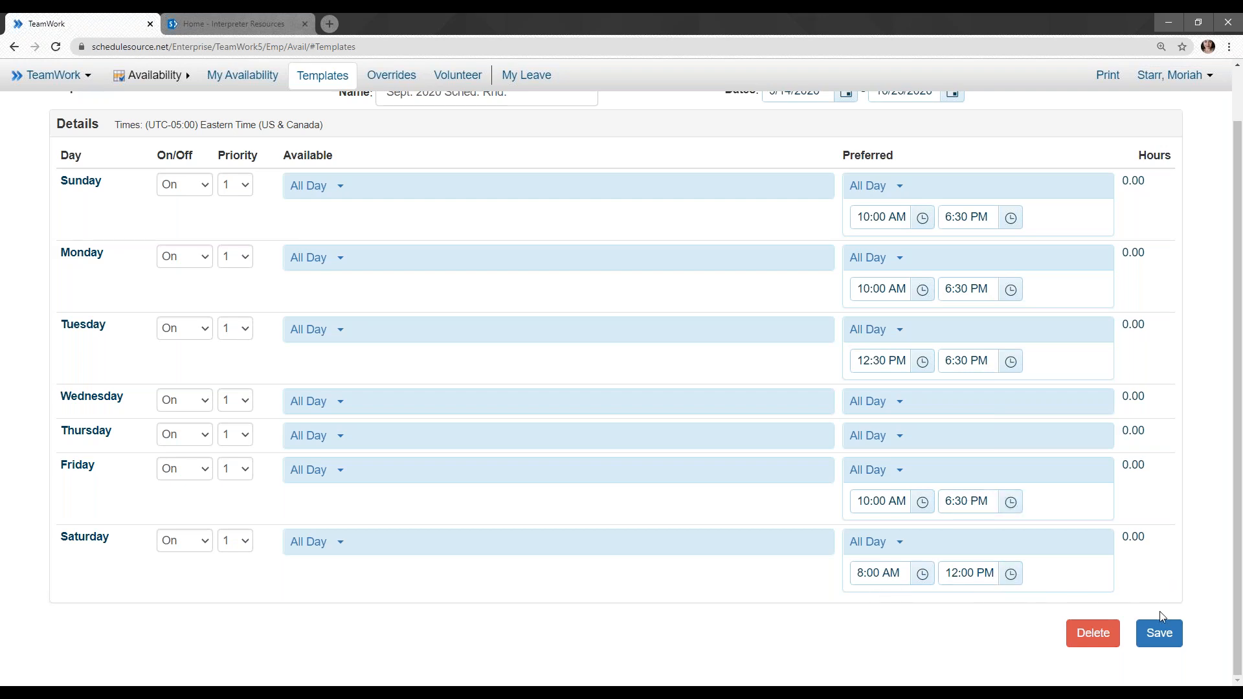
pyautogui.click(1159, 634)
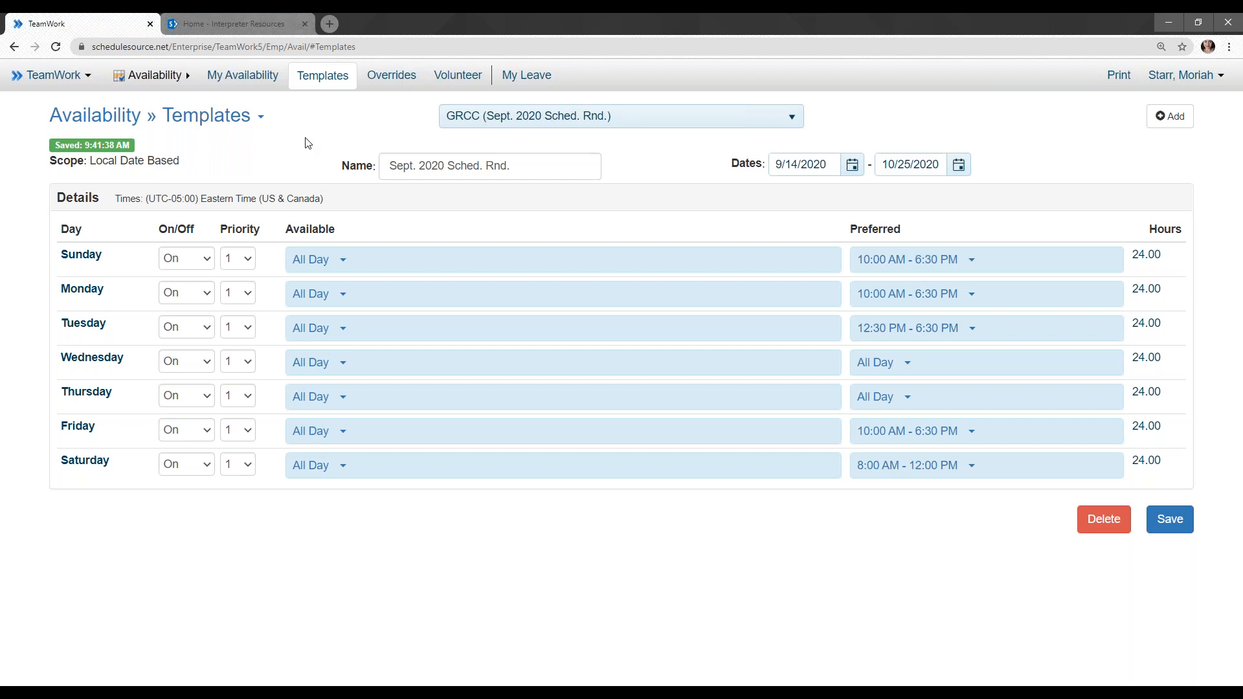
# Step: Add an availability override with scope GRCC, dated 9/23/2020 and switched On
pyautogui.click(390, 88)
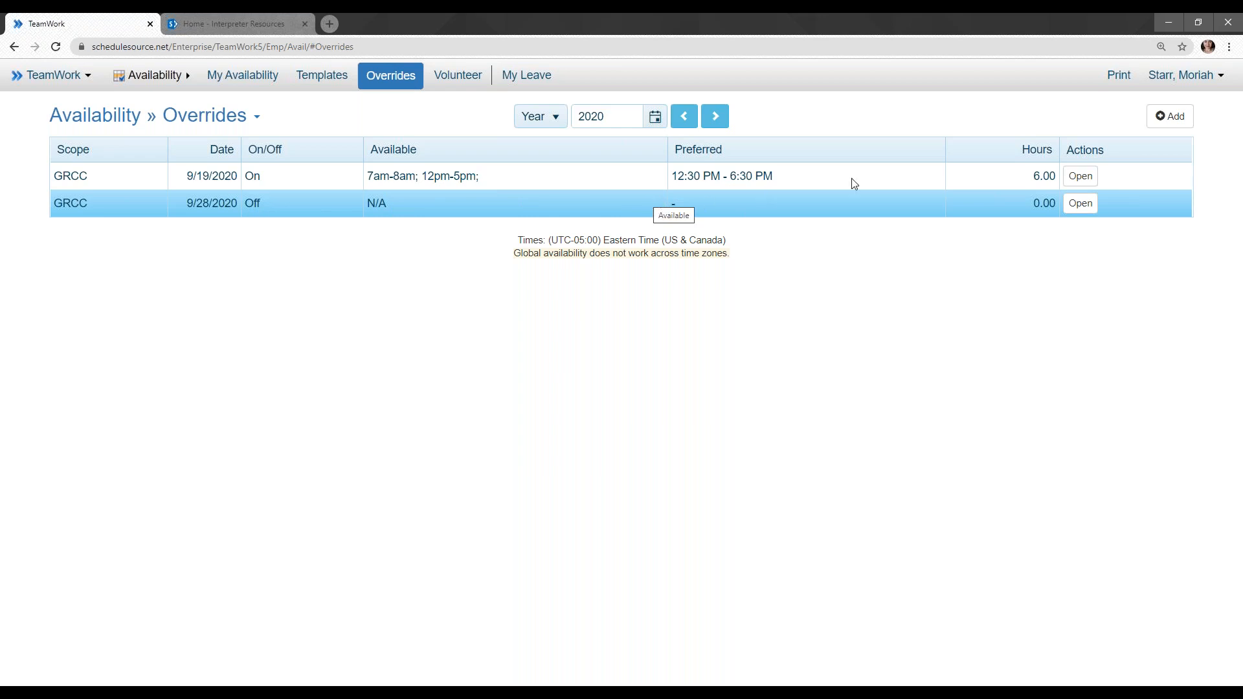
pyautogui.click(1171, 117)
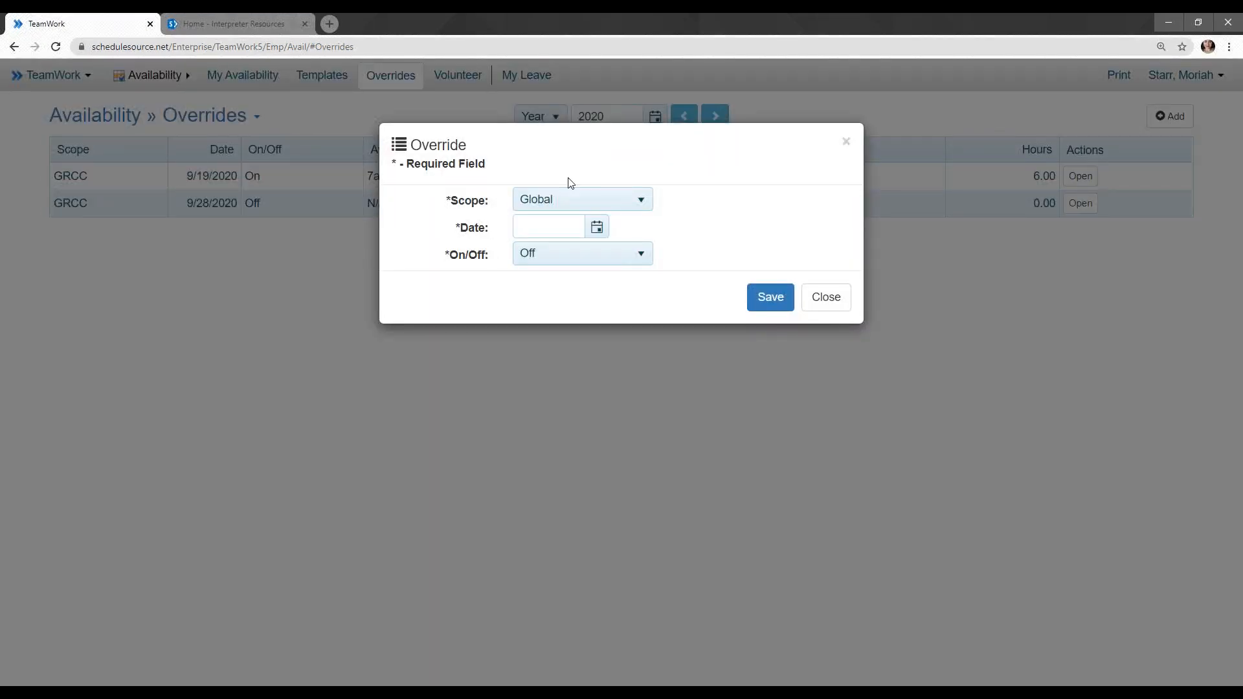
pyautogui.click(553, 202)
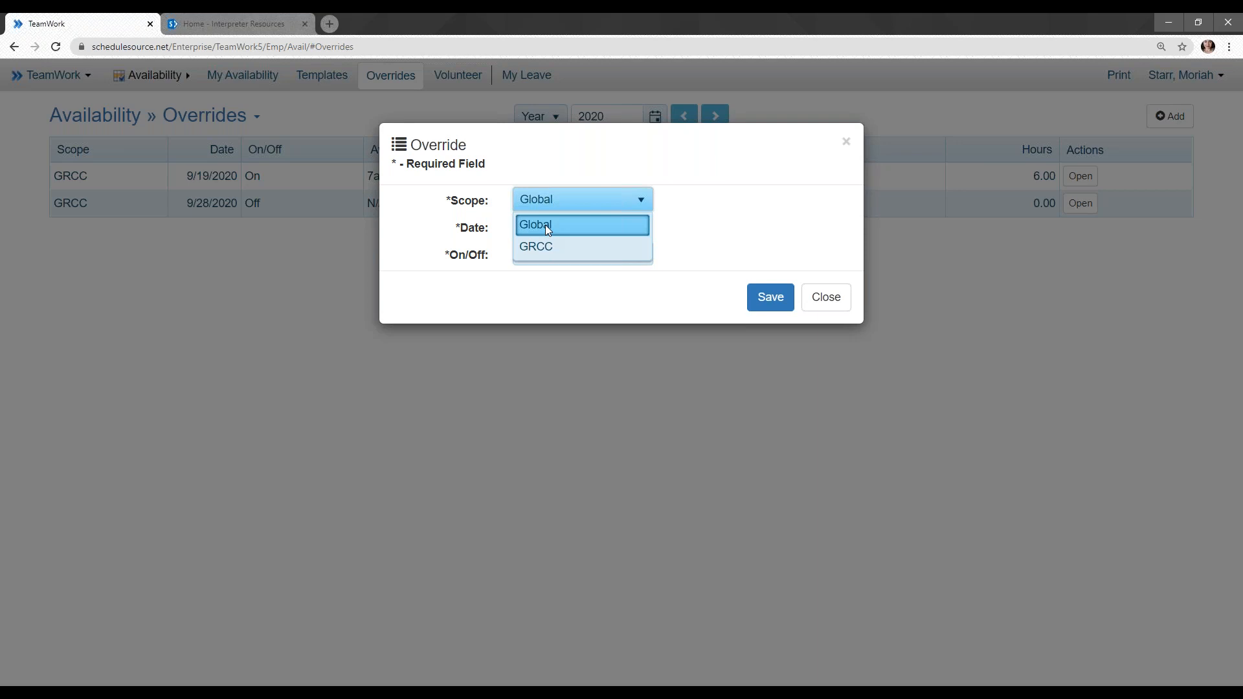
pyautogui.click(540, 250)
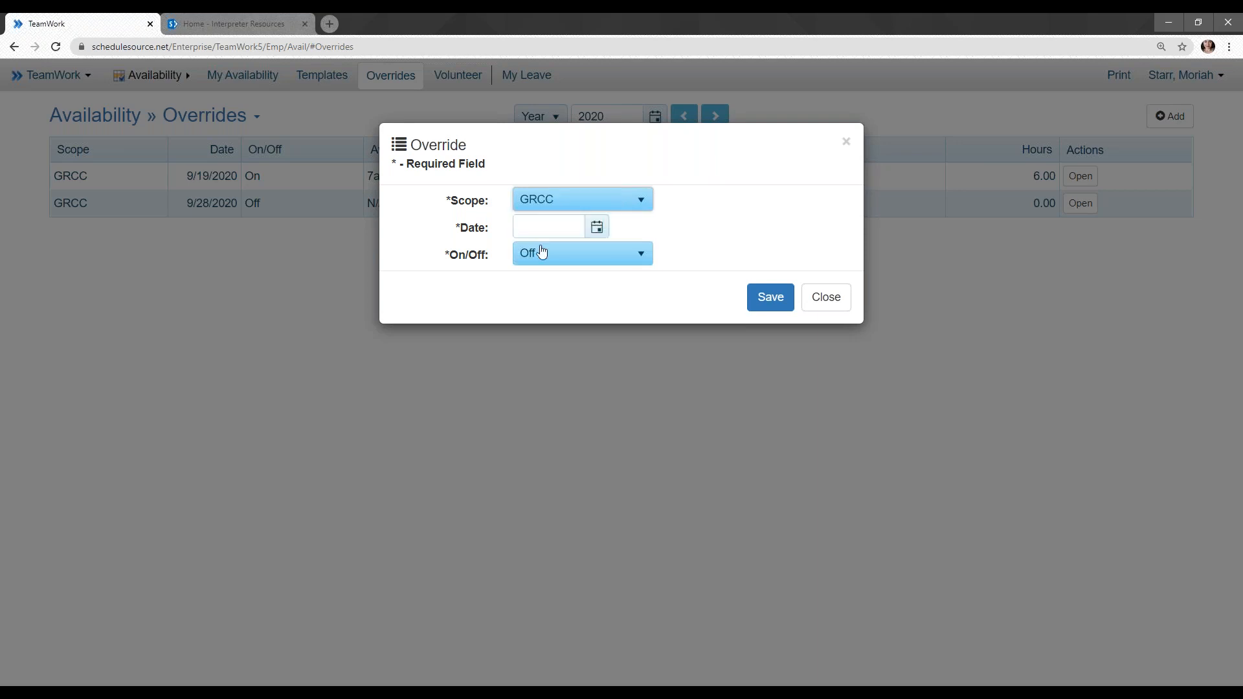
pyautogui.click(596, 228)
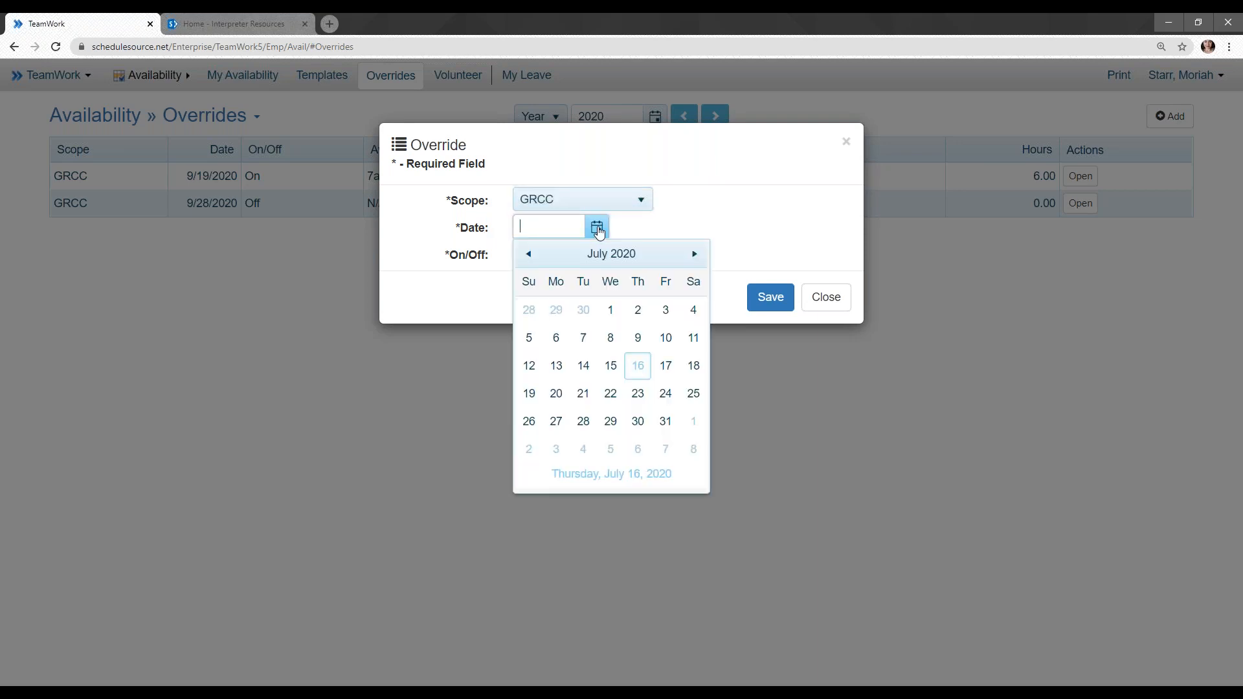
pyautogui.click(695, 254)
pyautogui.click(695, 254)
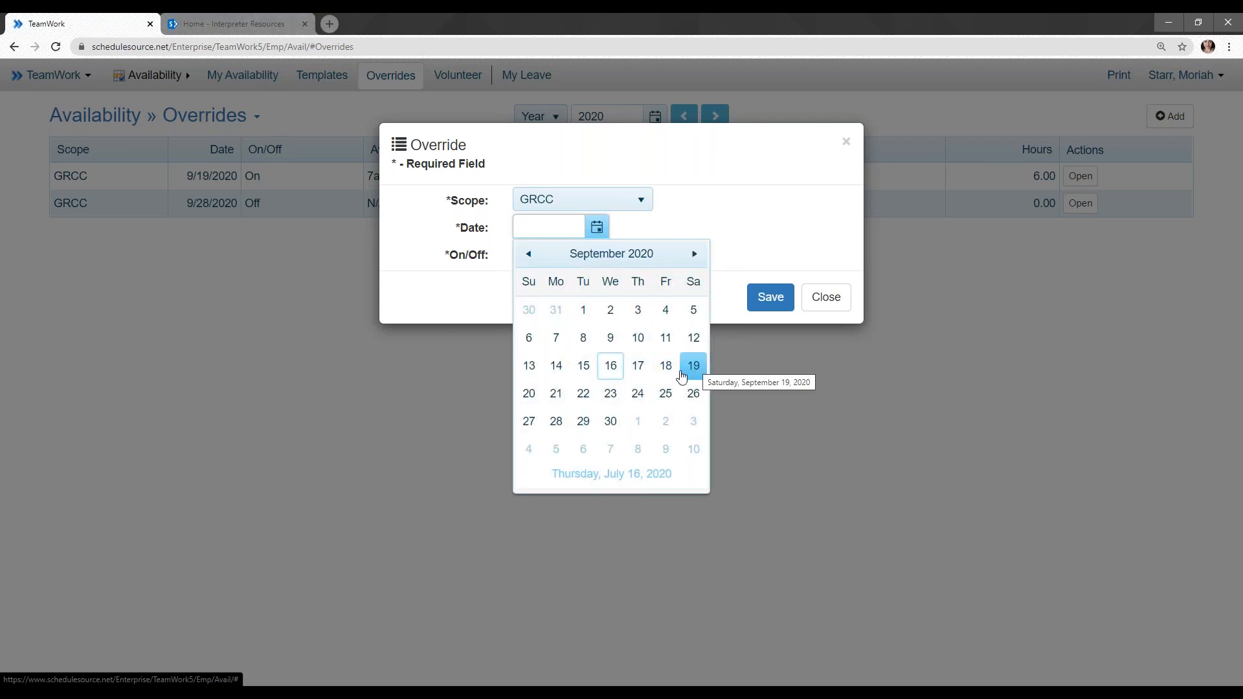
pyautogui.click(611, 394)
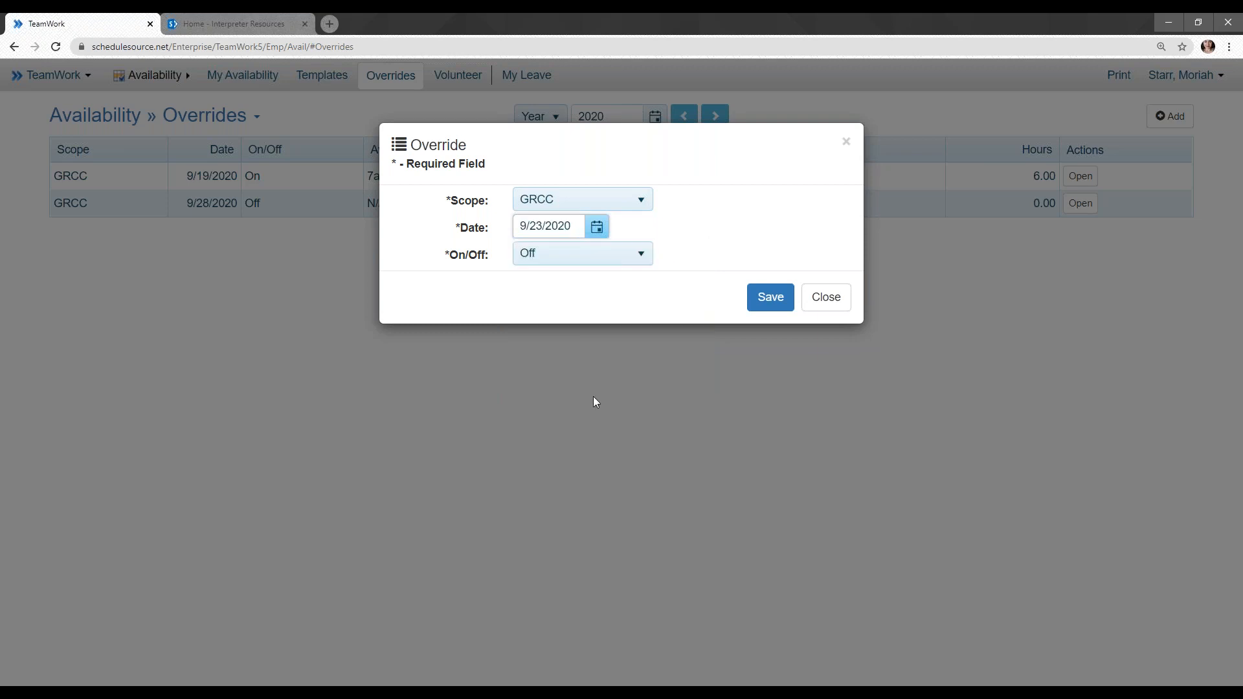
pyautogui.click(537, 258)
pyautogui.click(526, 302)
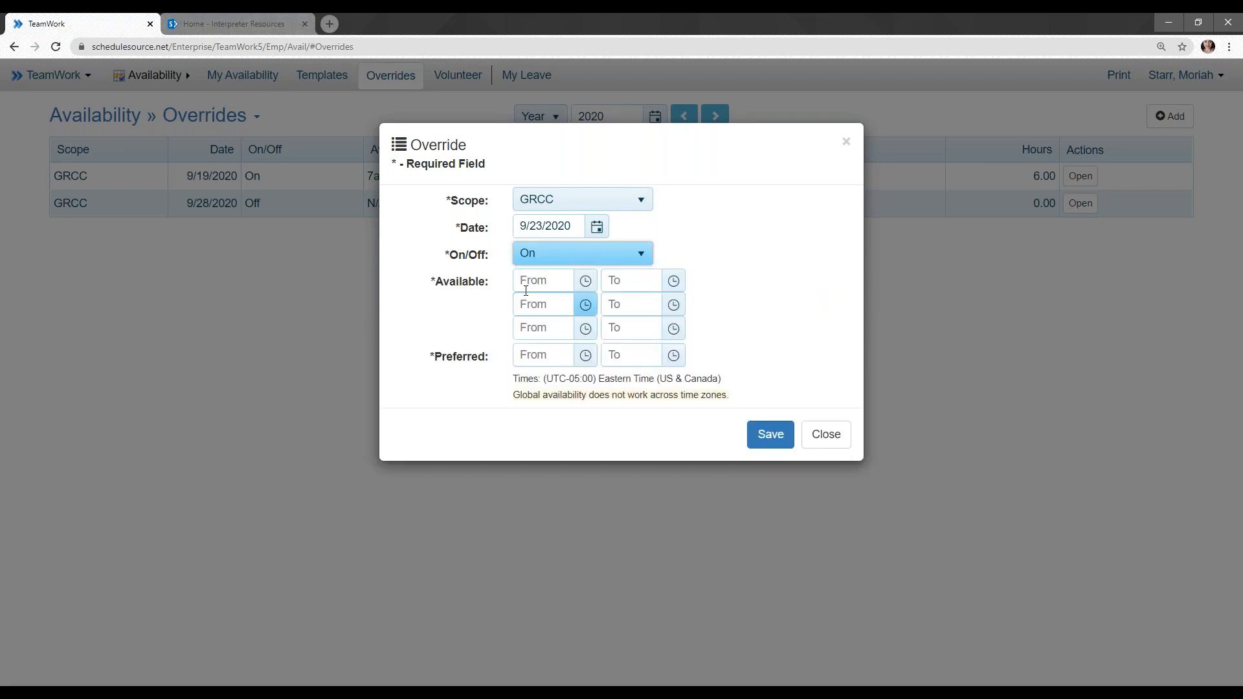
# Step: Enter the override's available windows as 5:00 AM to 12:00 PM and 3:30 PM to 11:30 PM
pyautogui.click(535, 283)
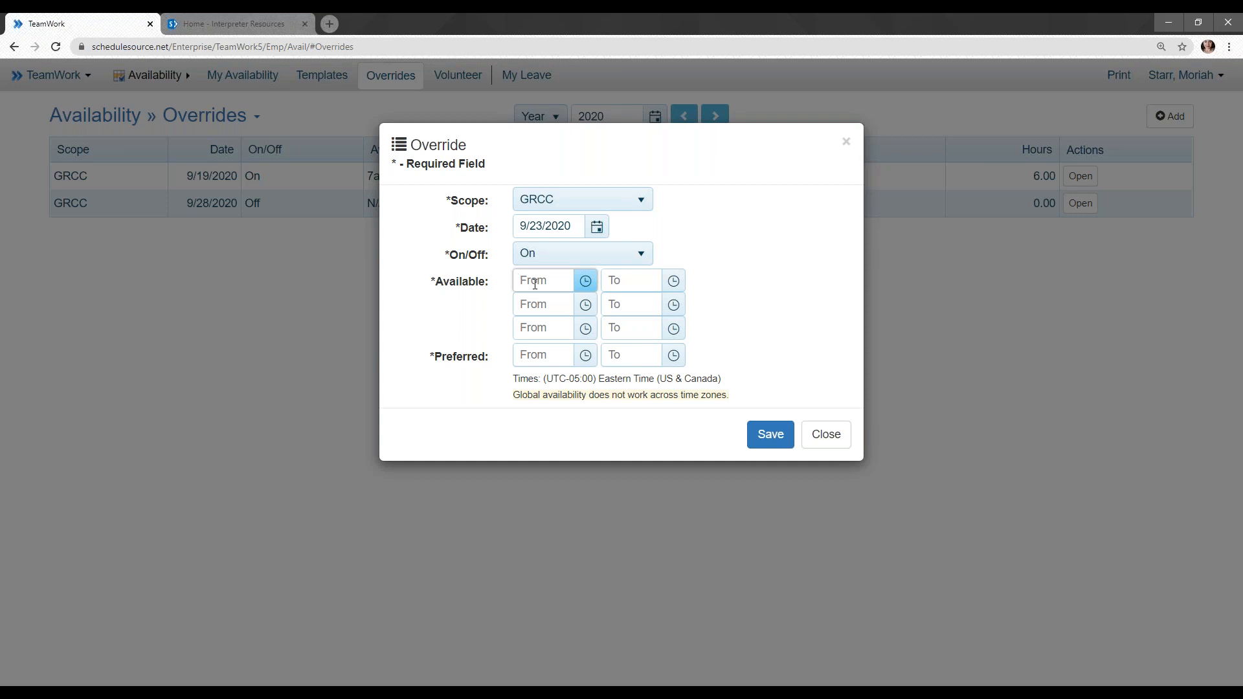
pyautogui.write('5a')
pyautogui.press('Tab')
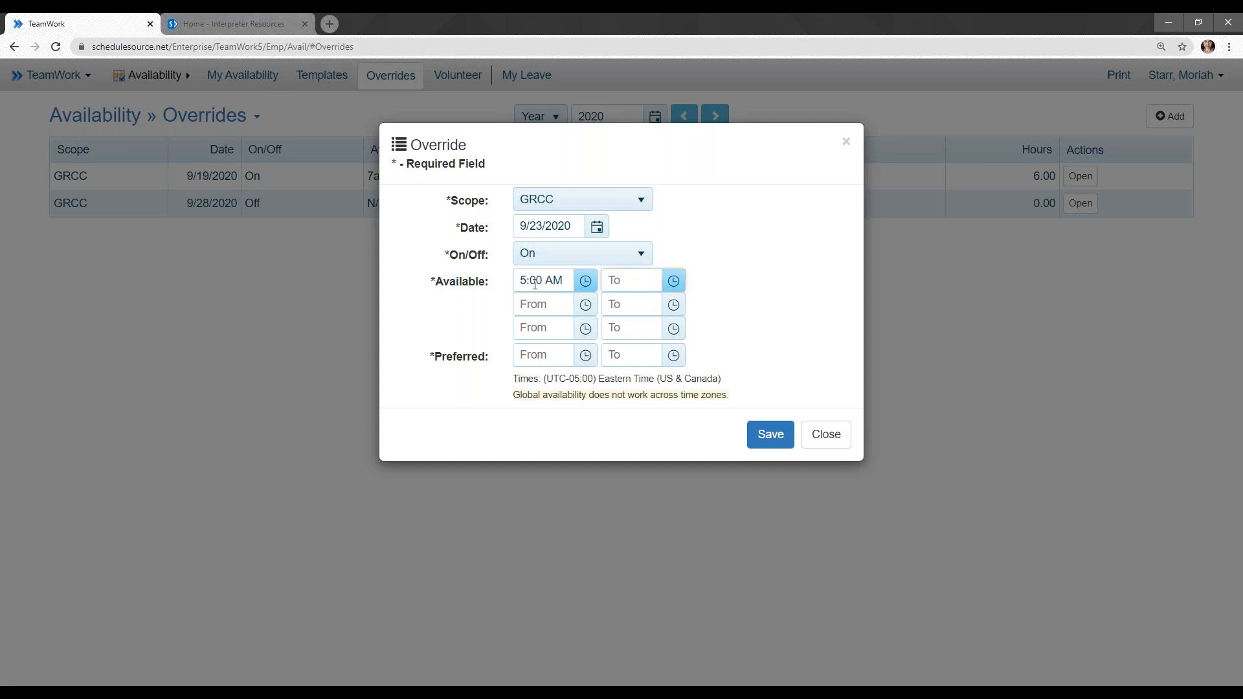
pyautogui.write('12p')
pyautogui.click(546, 306)
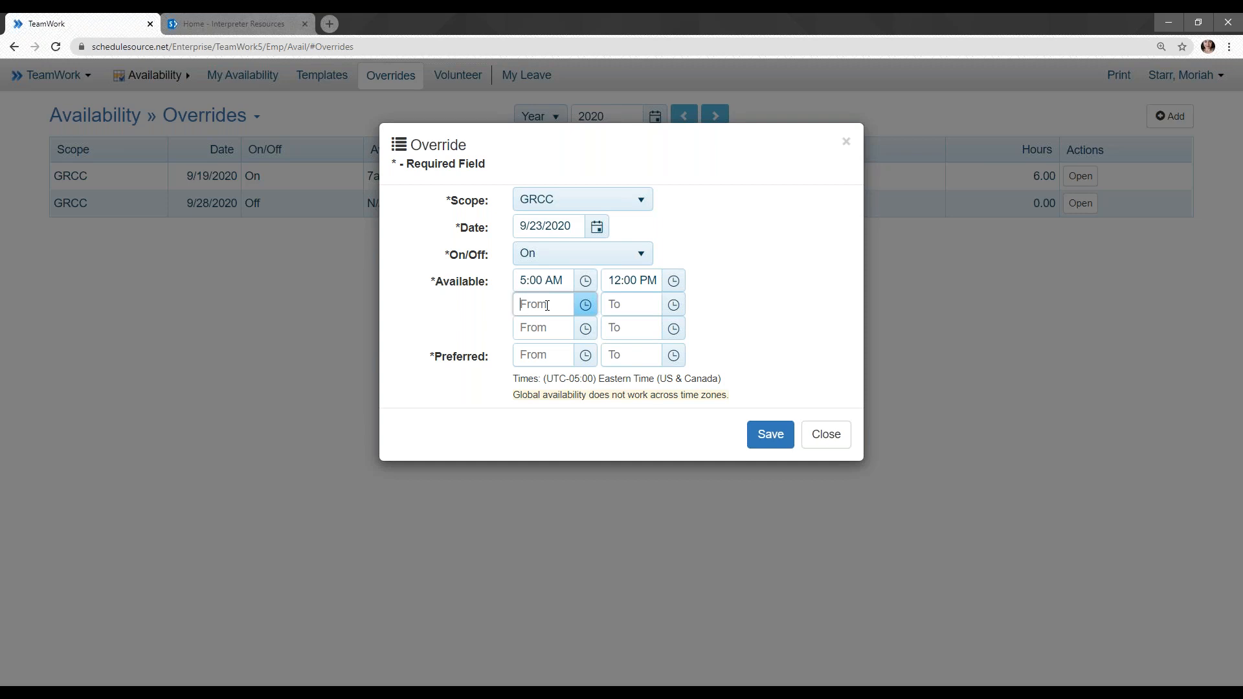
pyautogui.write('3:30 PM')
pyautogui.press('Tab')
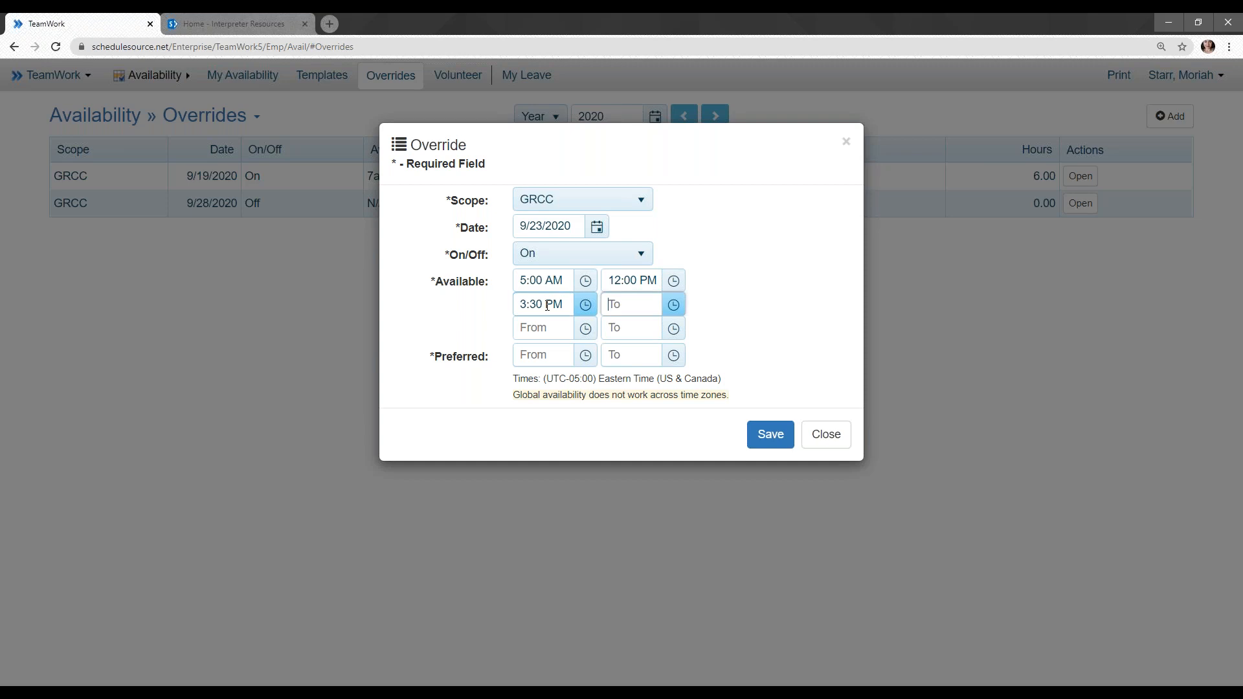
pyautogui.write('11:30pm')
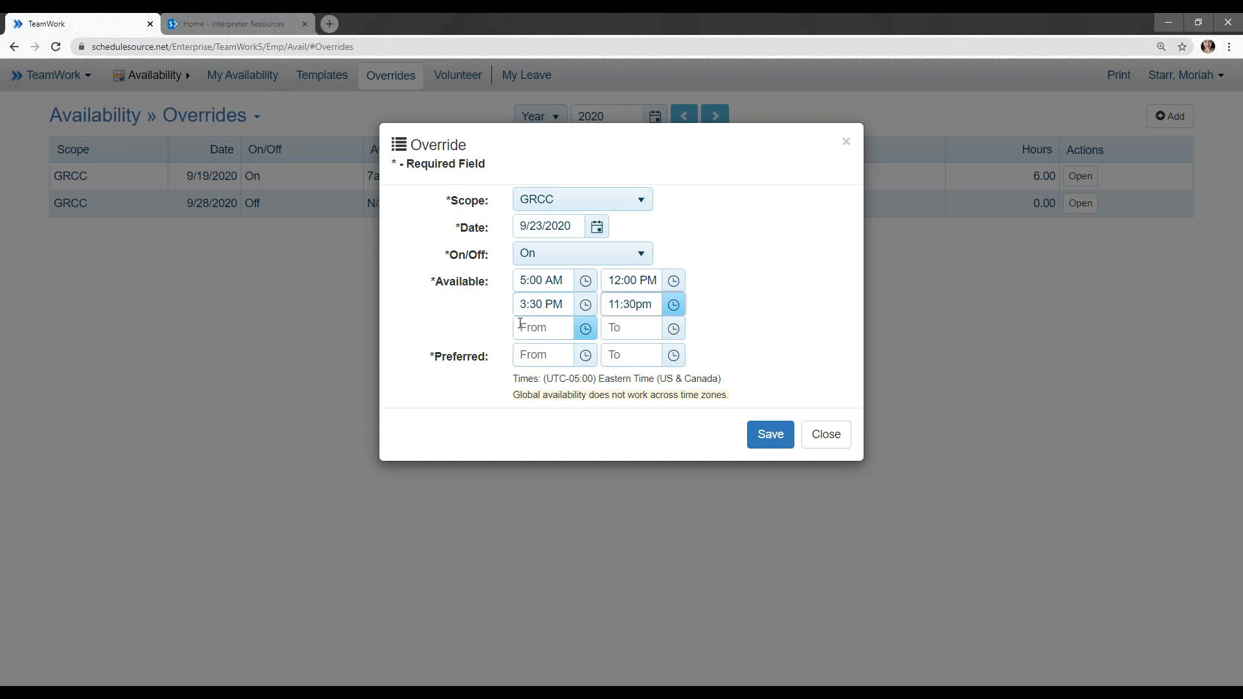
# Step: Set the override's preferred hours to 3:30 PM through 9:30 PM
pyautogui.click(526, 358)
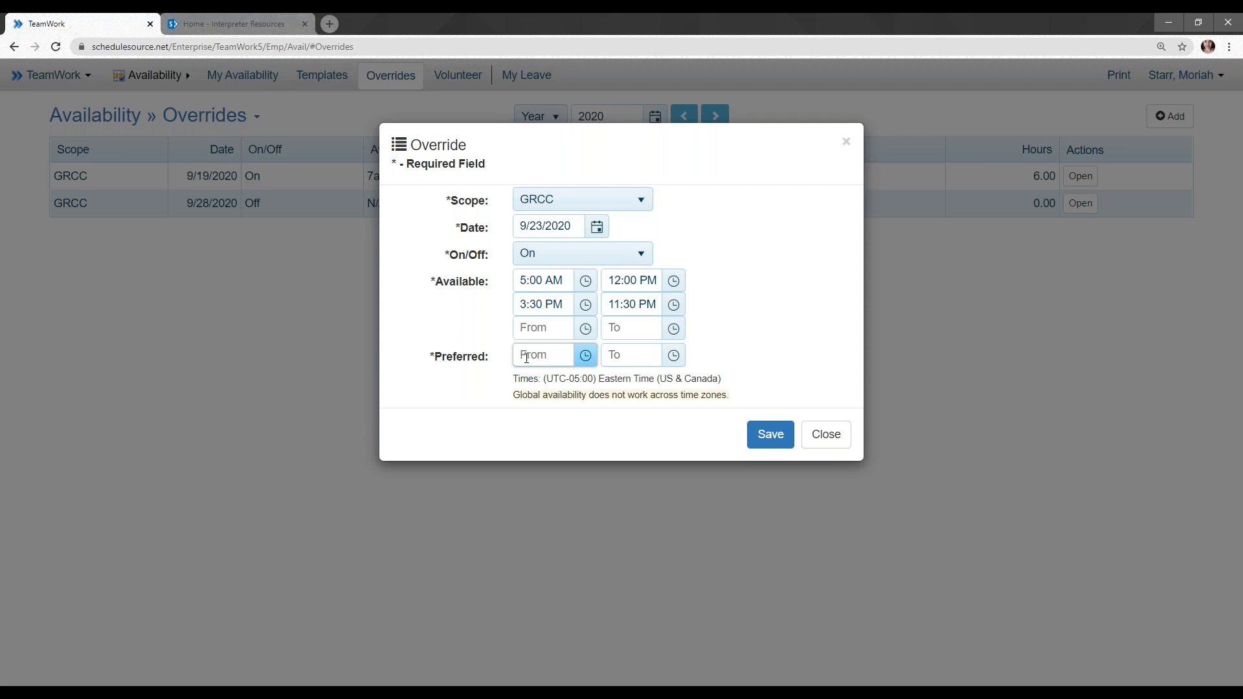
pyautogui.write('3:30pm')
pyautogui.press('Tab')
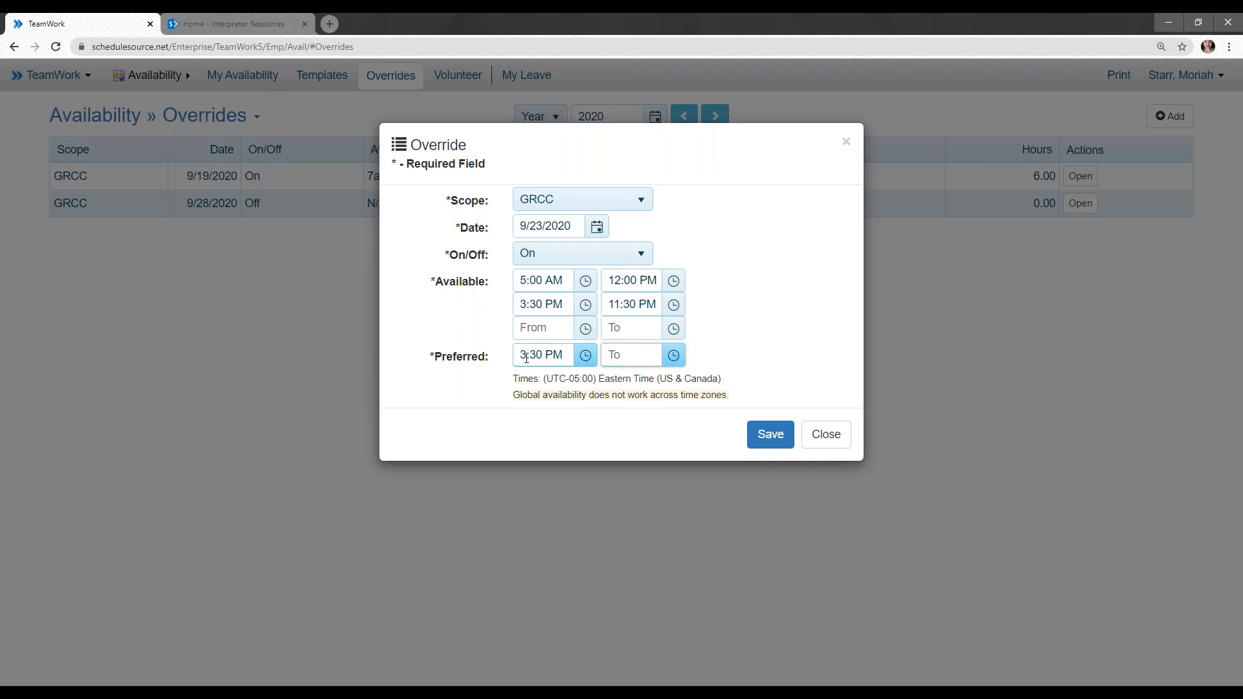
pyautogui.write('9:30p')
pyautogui.click(693, 247)
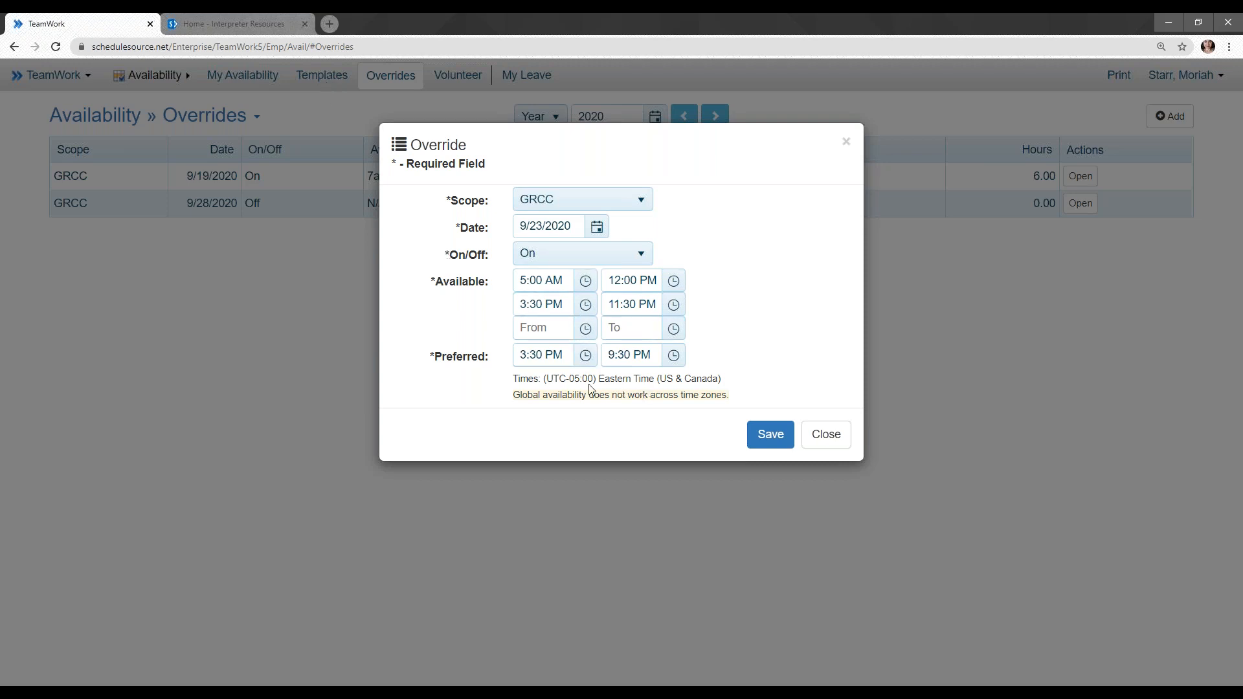
pyautogui.moveTo(515, 380); pyautogui.dragTo(724, 382)
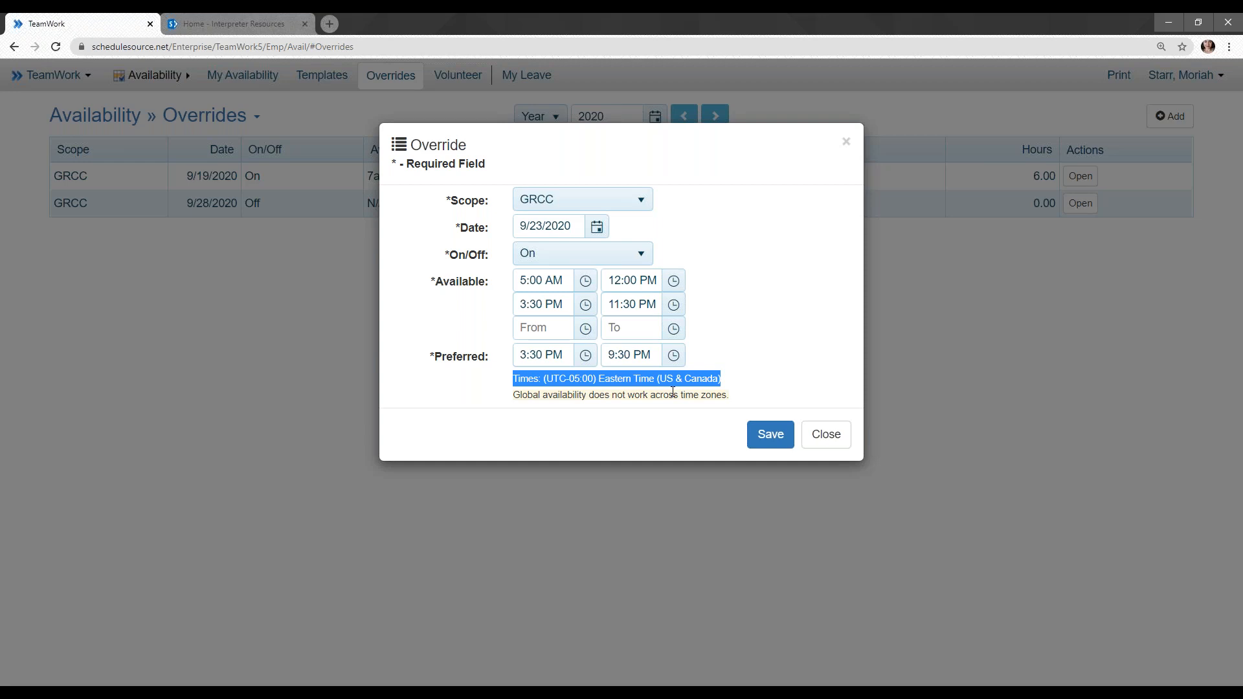
# Step: Change the first available window's start to 8:00 AM and the second window's end to 9:00 PM, and save the override
pyautogui.click(524, 279)
pyautogui.press('BackSpace')
pyautogui.write('8')
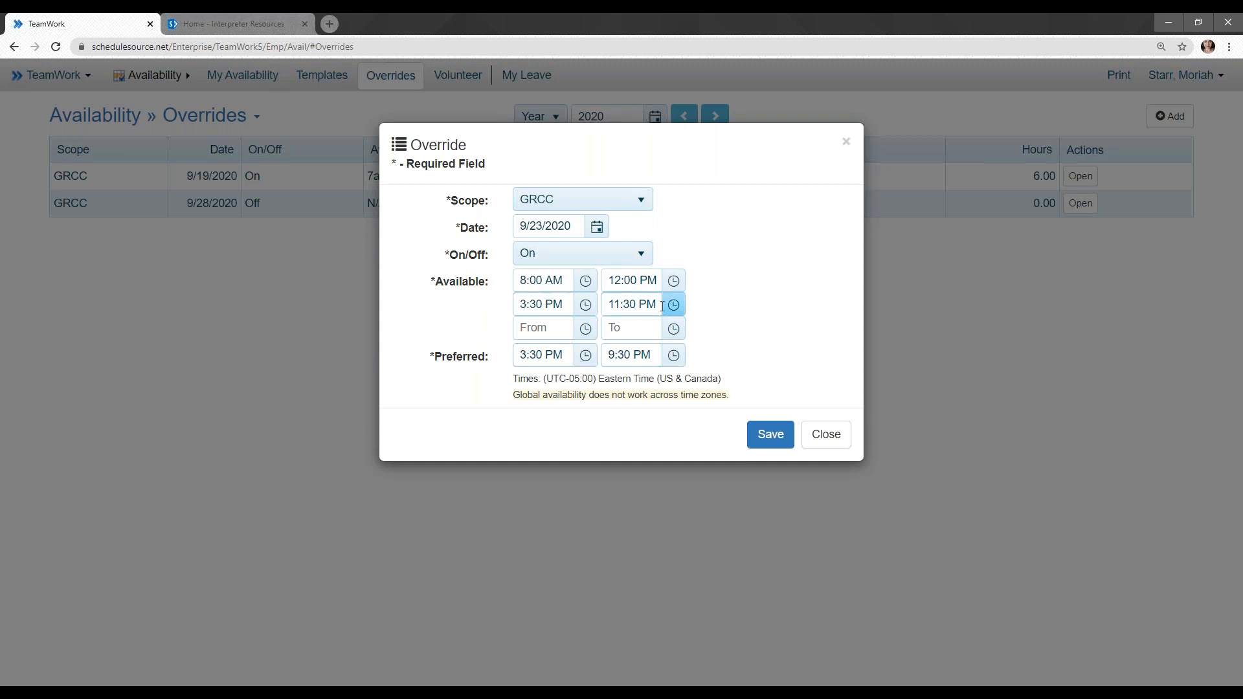
pyautogui.click(621, 305)
pyautogui.press('BackSpace')
pyautogui.press('BackSpace')
pyautogui.write('2')
pyautogui.press('BackSpace')
pyautogui.write('A')
pyautogui.click(767, 434)
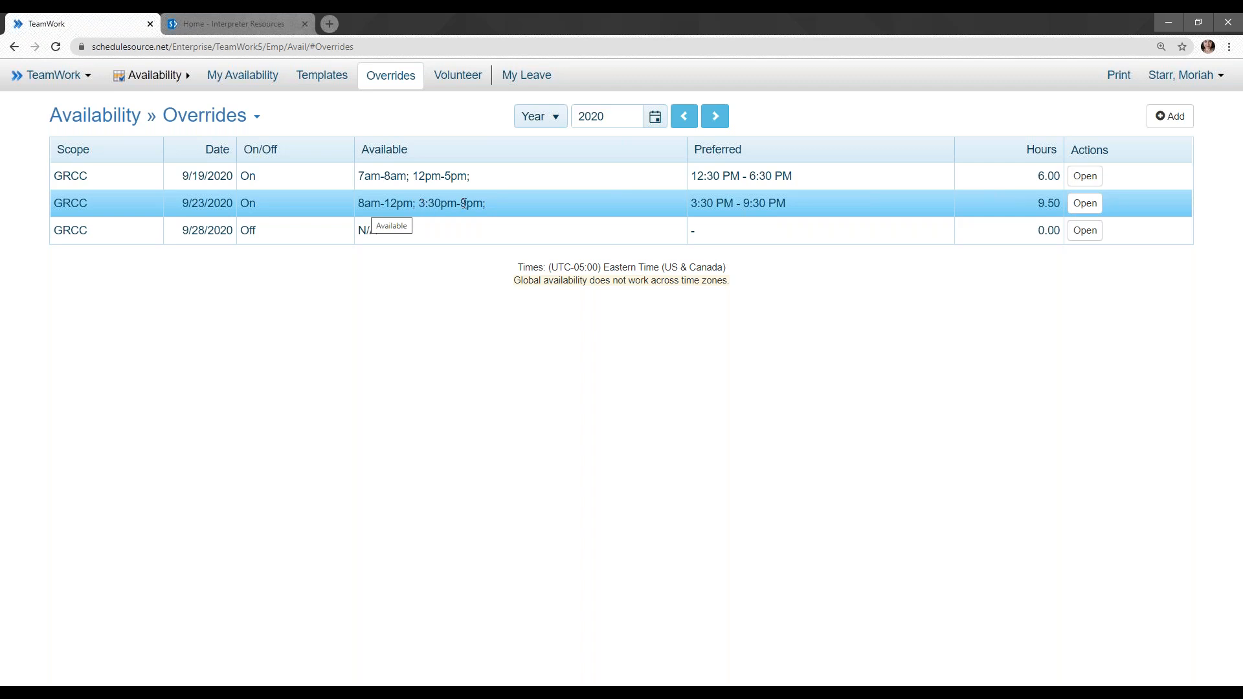
# Step: Review the available and preferred hours of the 9/23/2020 override in the list
pyautogui.moveTo(460, 203); pyautogui.dragTo(486, 203)
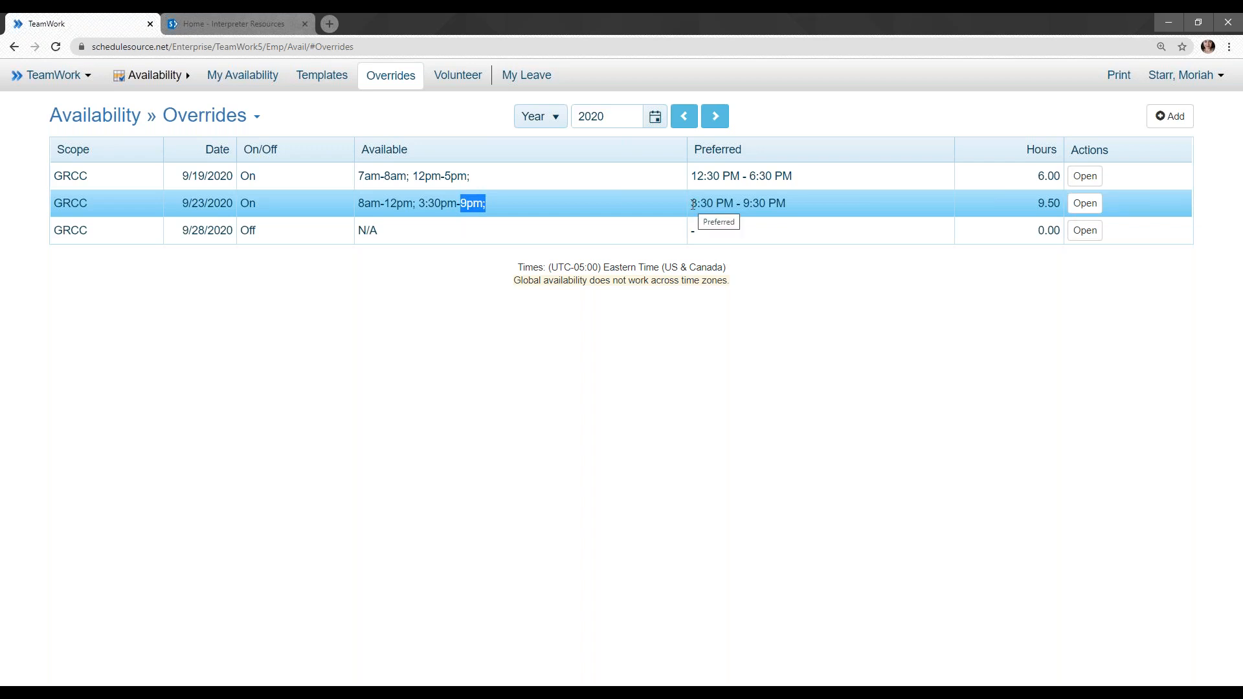
pyautogui.doubleClick(758, 204)
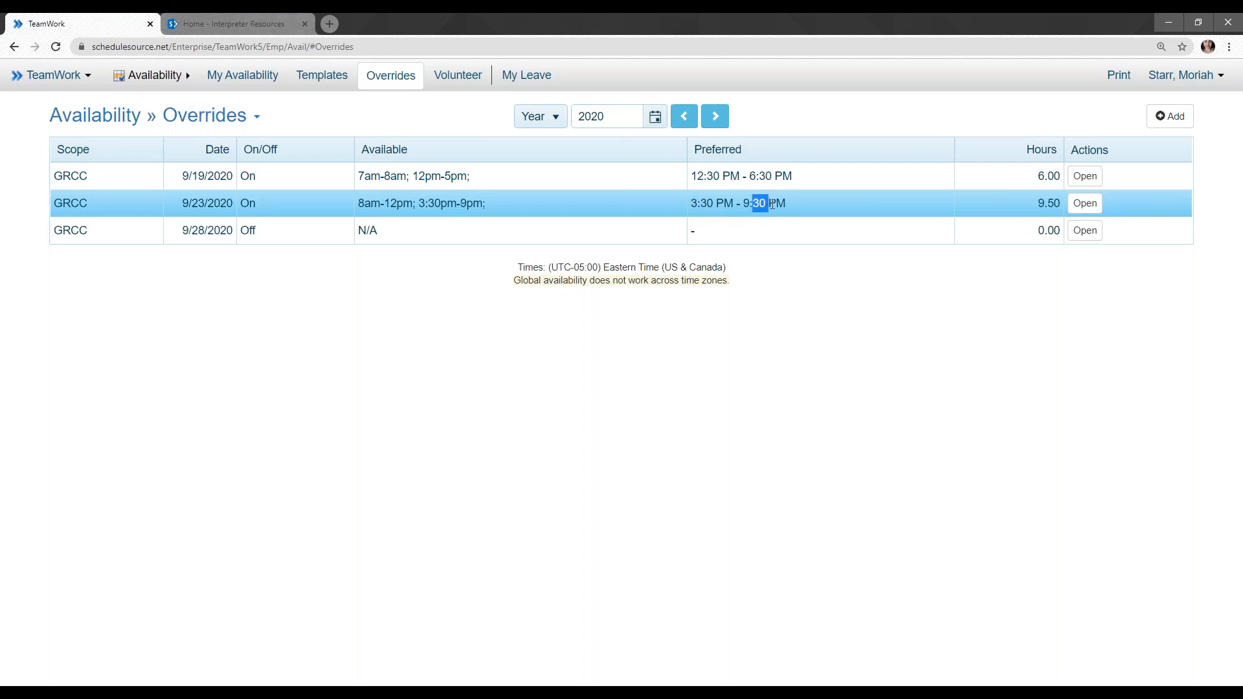
pyautogui.click(750, 208)
pyautogui.moveTo(694, 204); pyautogui.dragTo(783, 204)
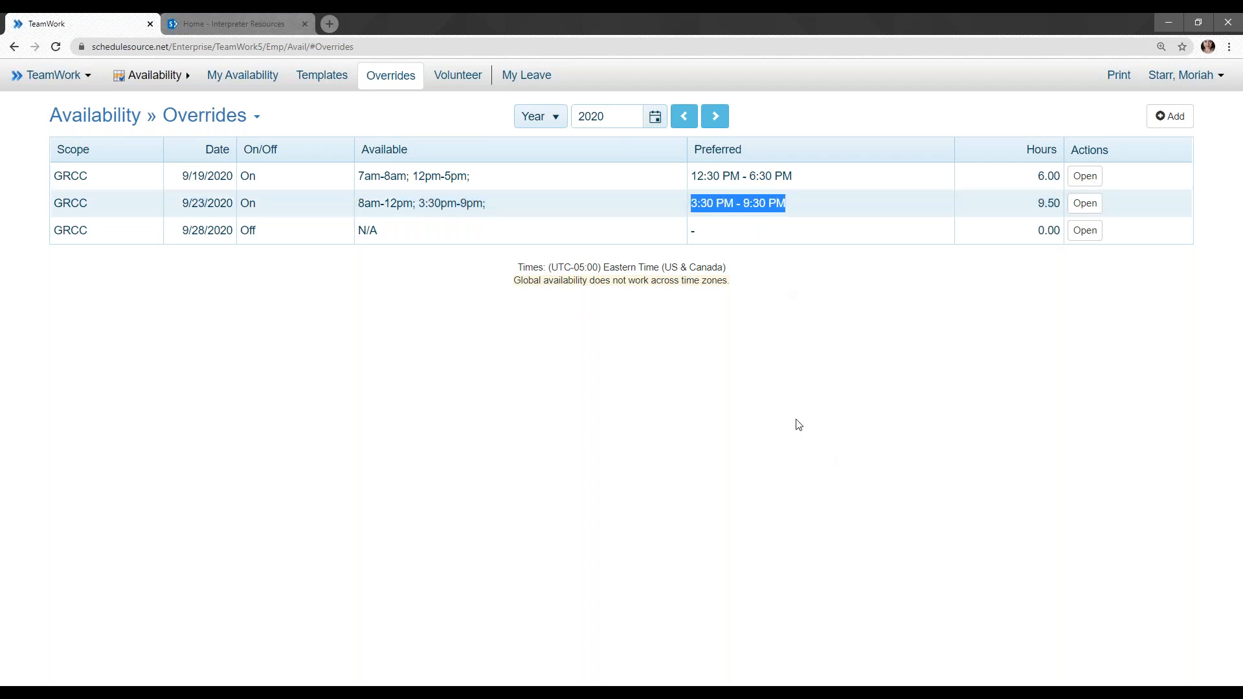
pyautogui.click(743, 406)
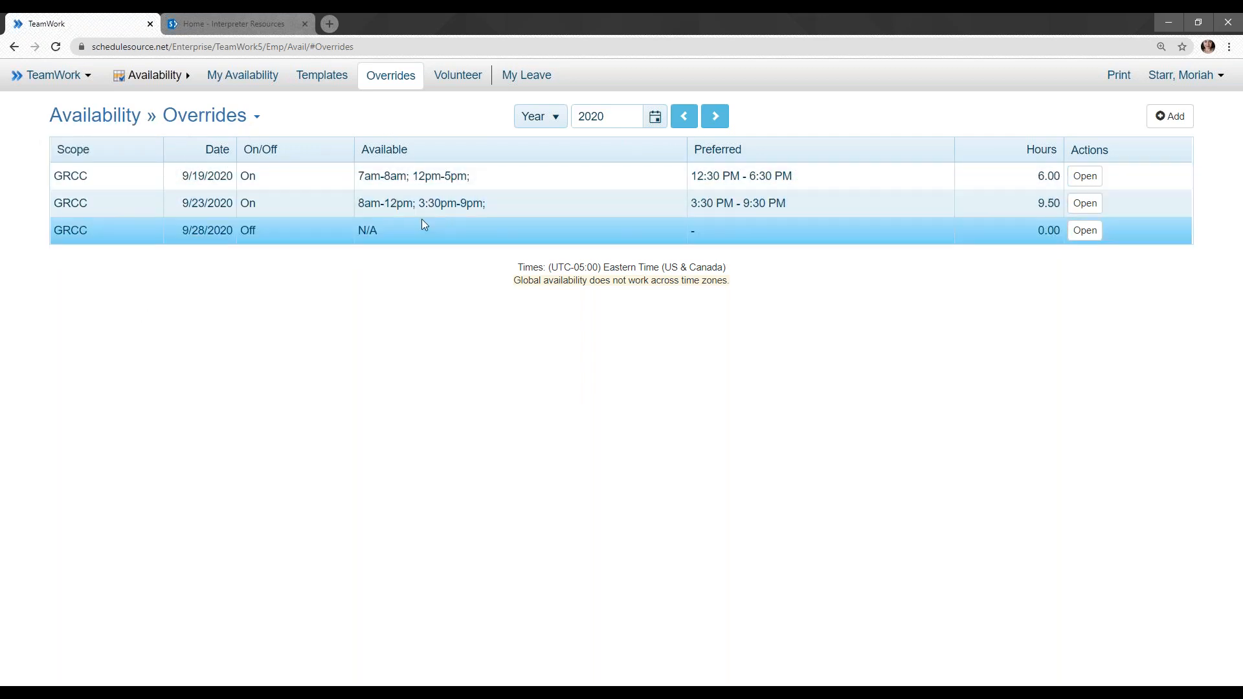
# Step: Show September 2020 in the My Availability calendar and open the GRCC availability template from September 14
pyautogui.click(235, 88)
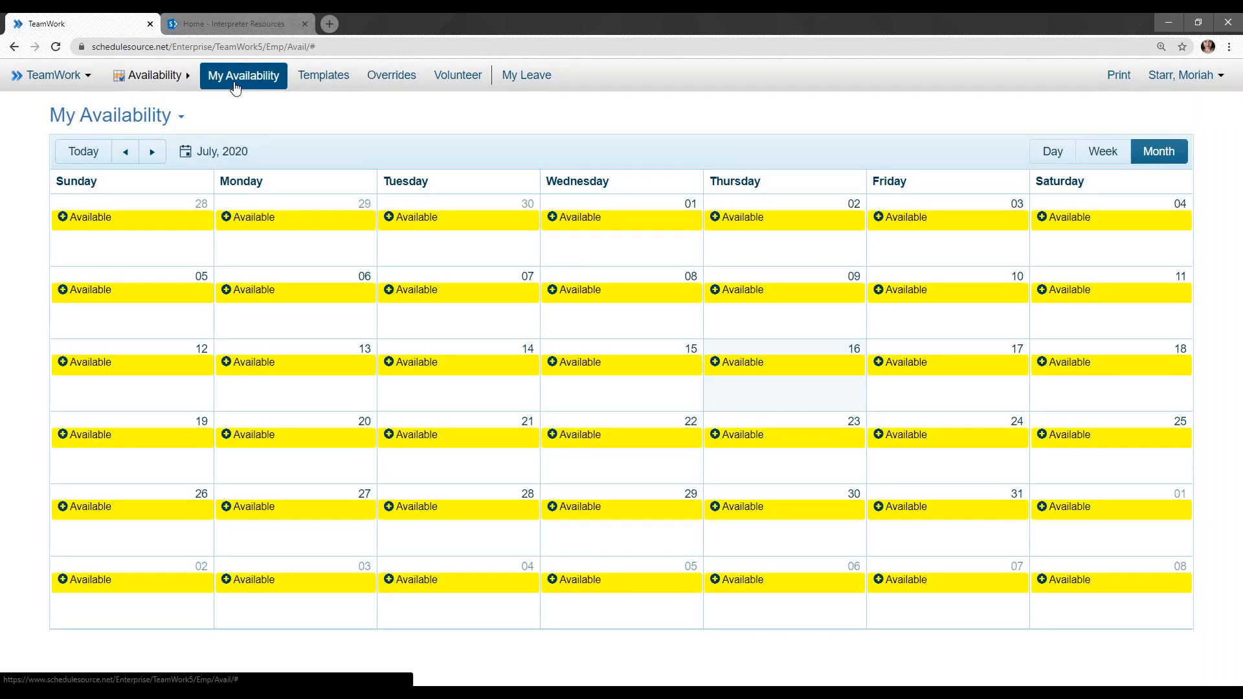
pyautogui.click(153, 151)
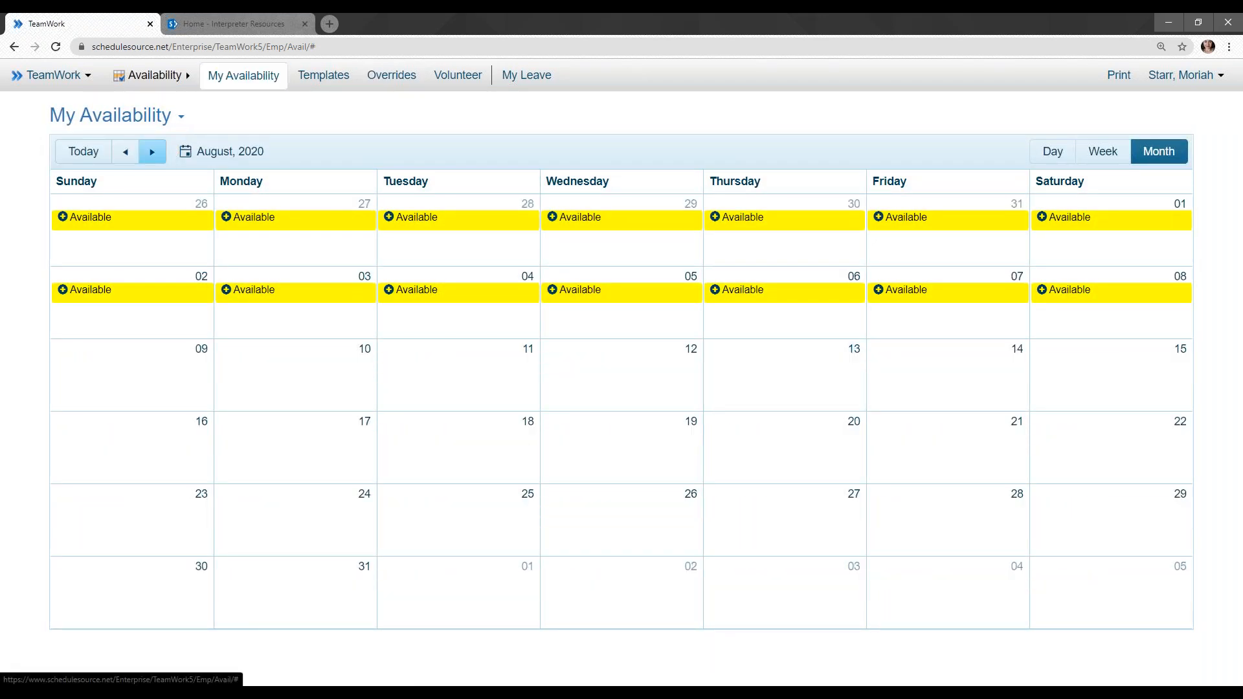
pyautogui.click(152, 151)
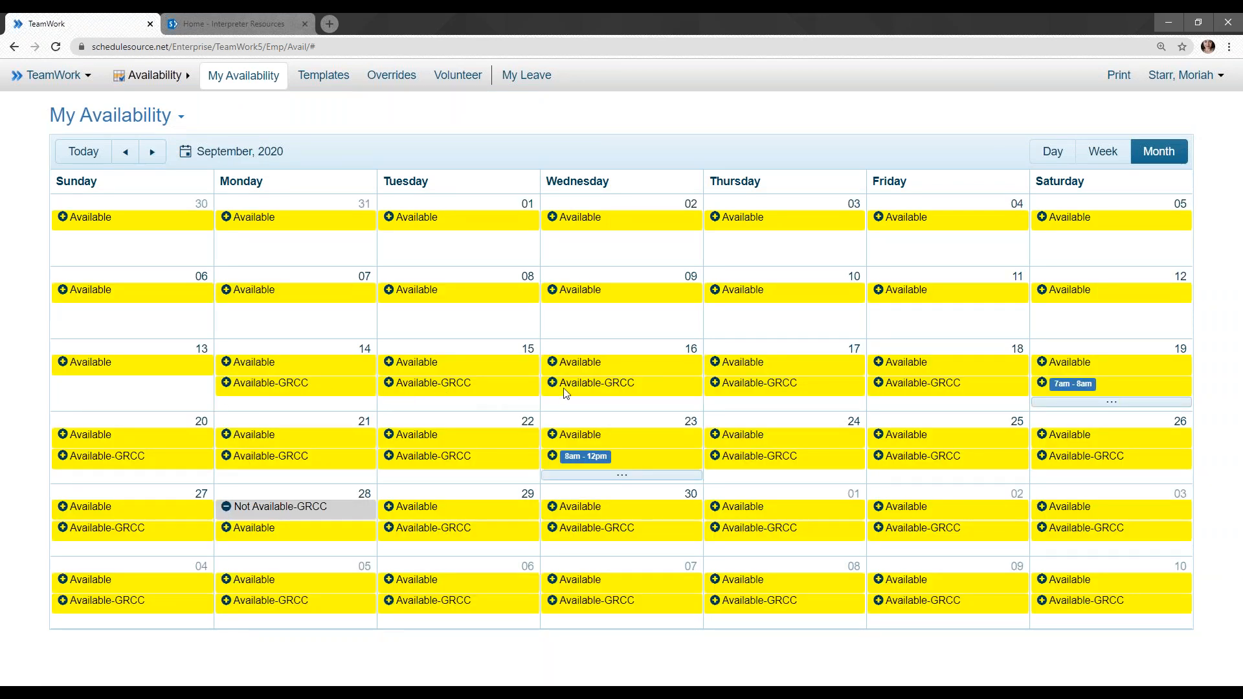
pyautogui.click(228, 388)
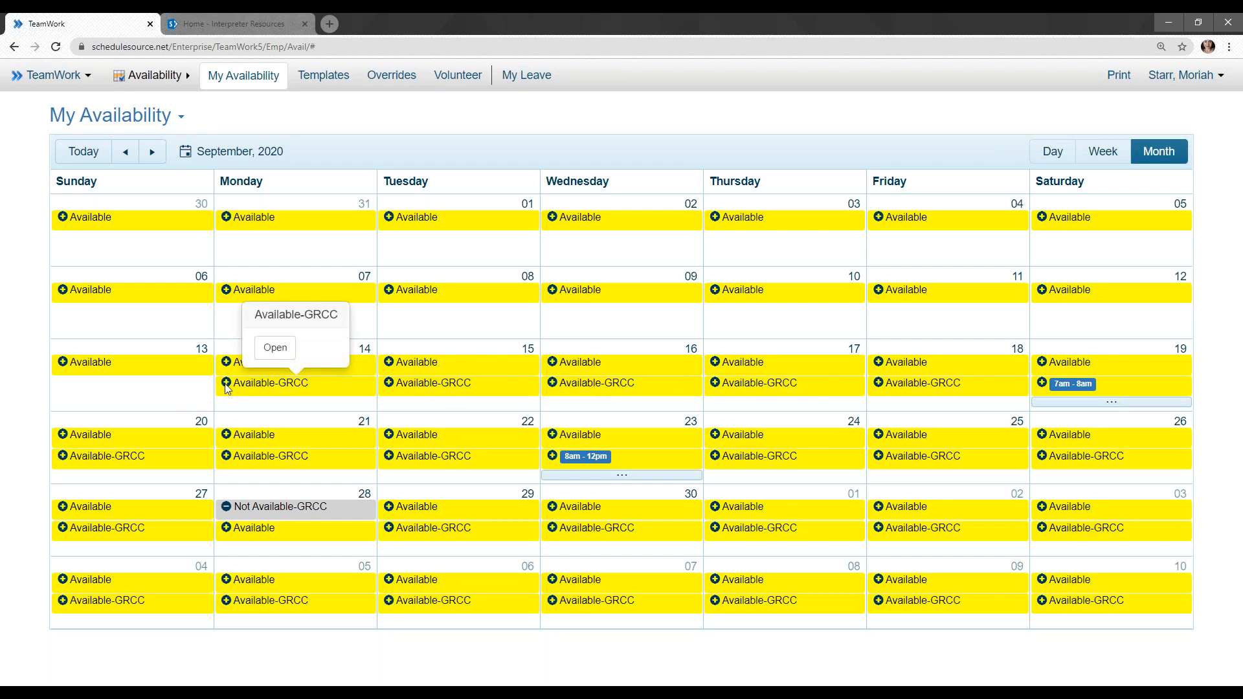
pyautogui.click(274, 350)
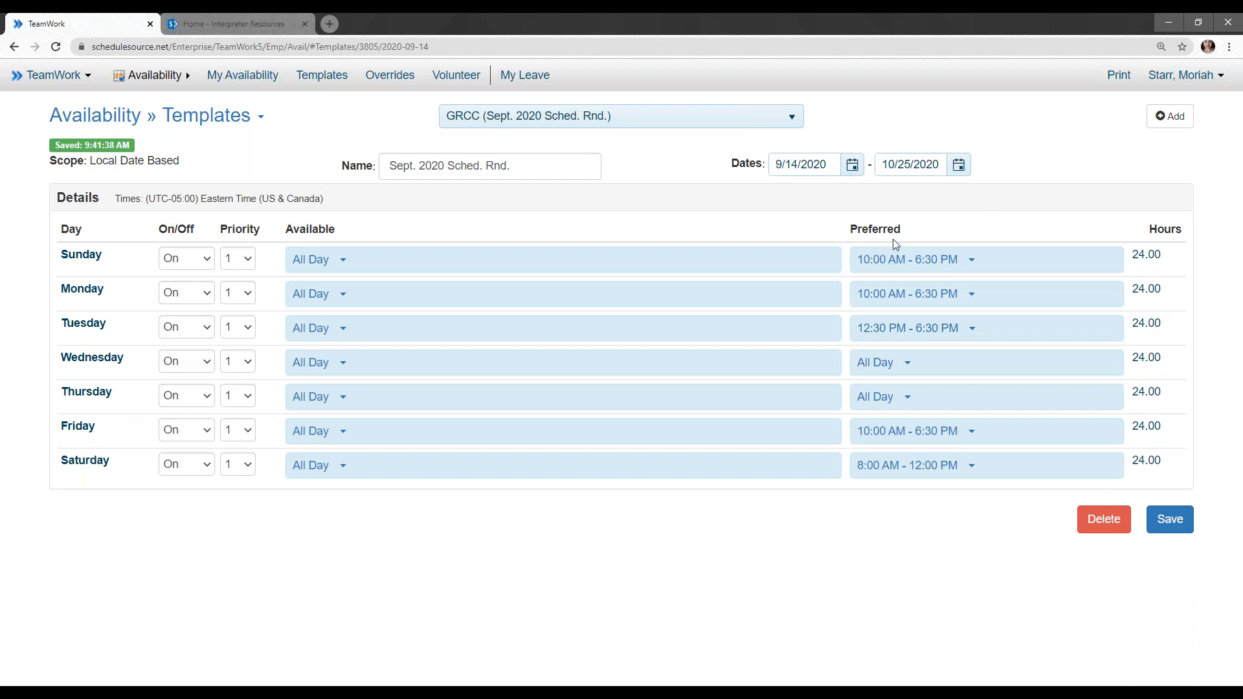
# Step: Return to the My Availability calendar and examine the hourly GRCC availability for September 19
pyautogui.click(231, 86)
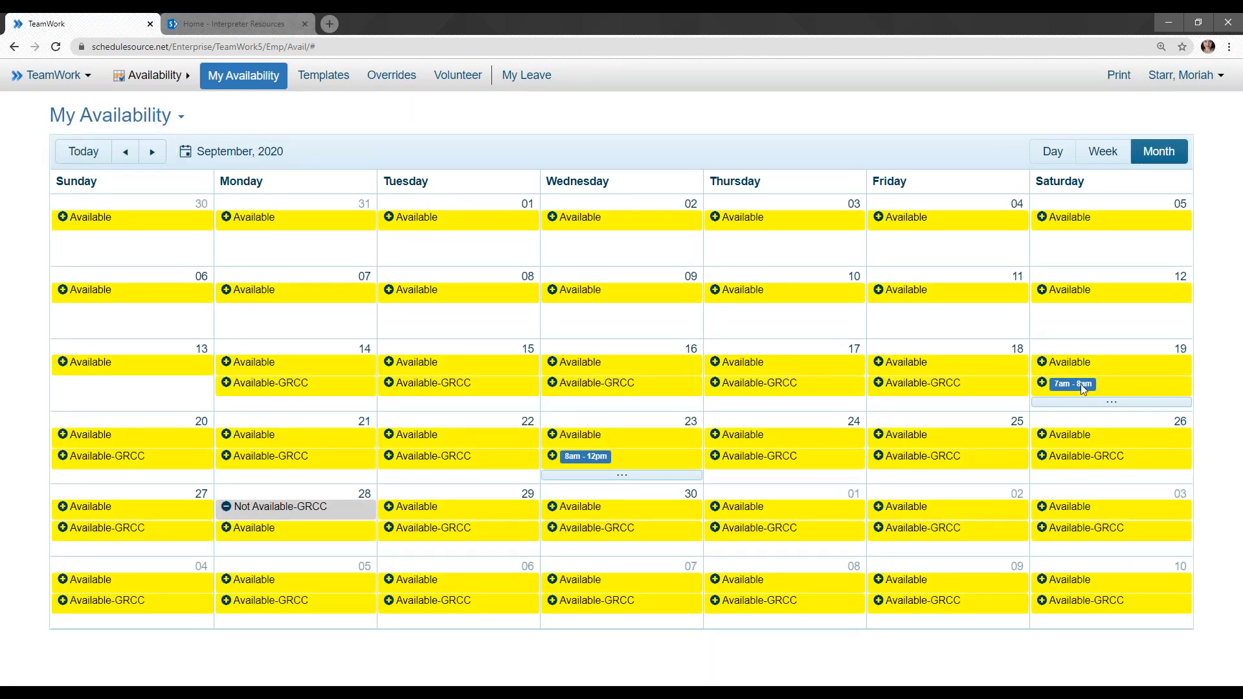
pyautogui.click(1079, 403)
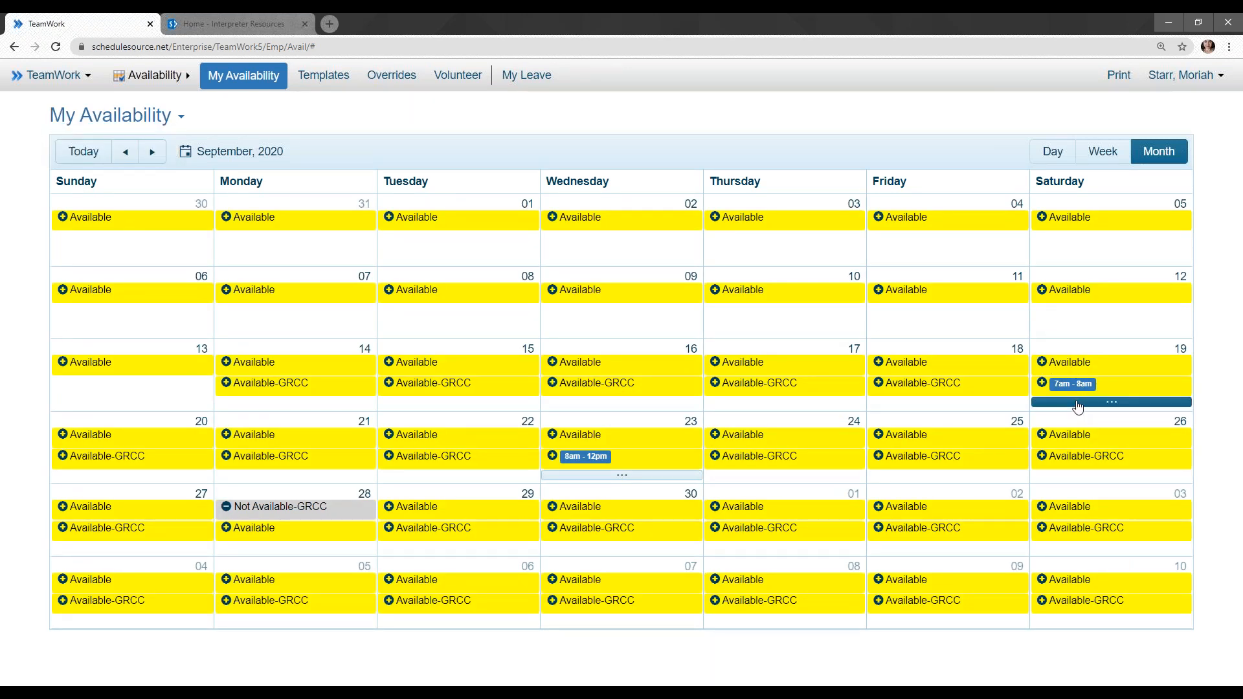
pyautogui.scroll(-5, 1078, 402)
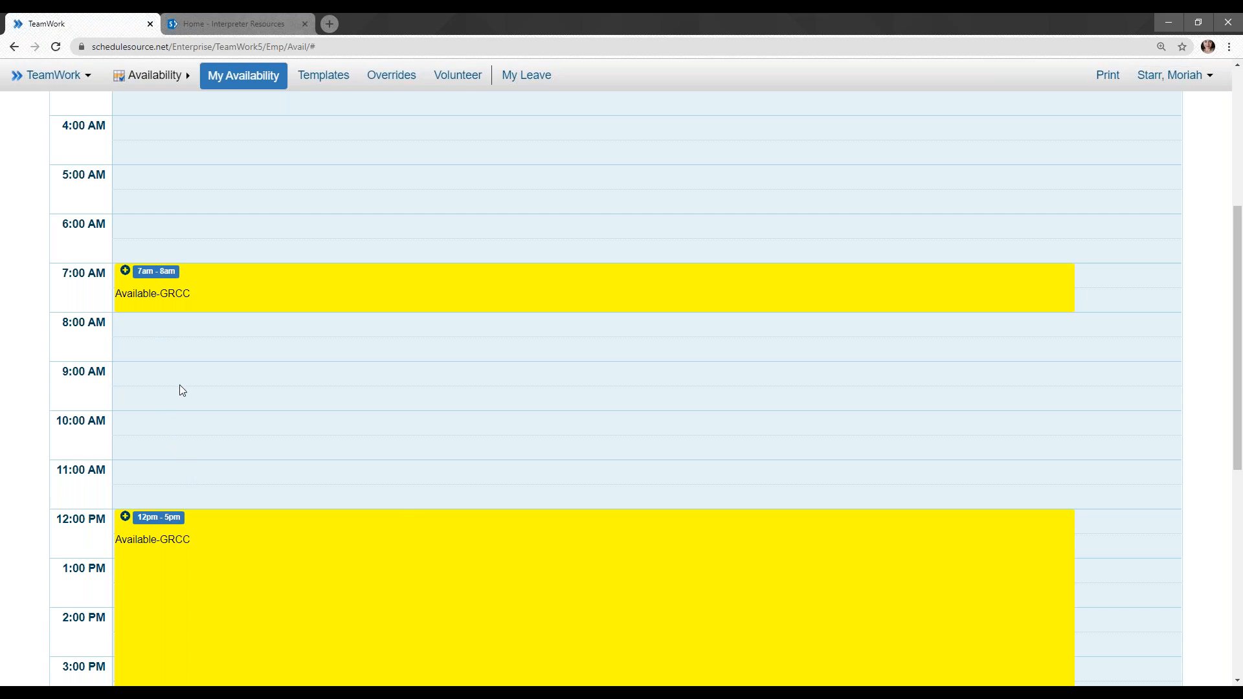
pyautogui.click(243, 75)
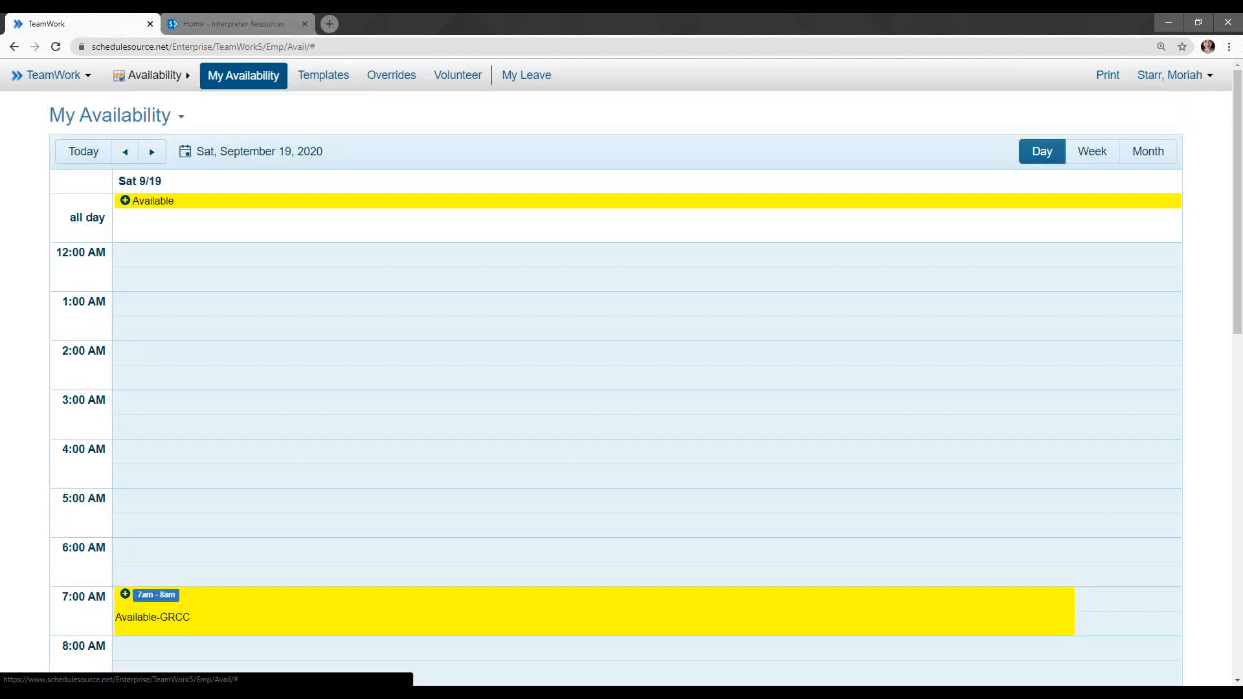
# Step: Go back to the month view and examine the hourly GRCC availability for September 23
pyautogui.click(1150, 152)
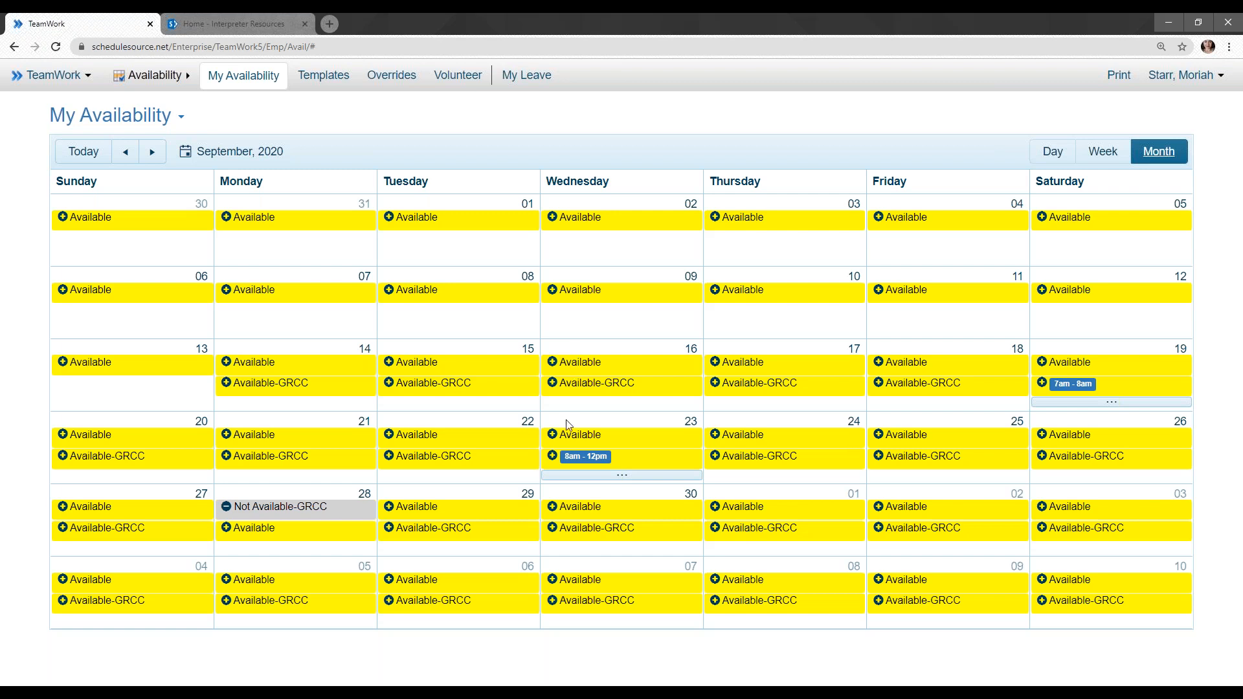
pyautogui.click(570, 475)
pyautogui.scroll(-6, 573, 449)
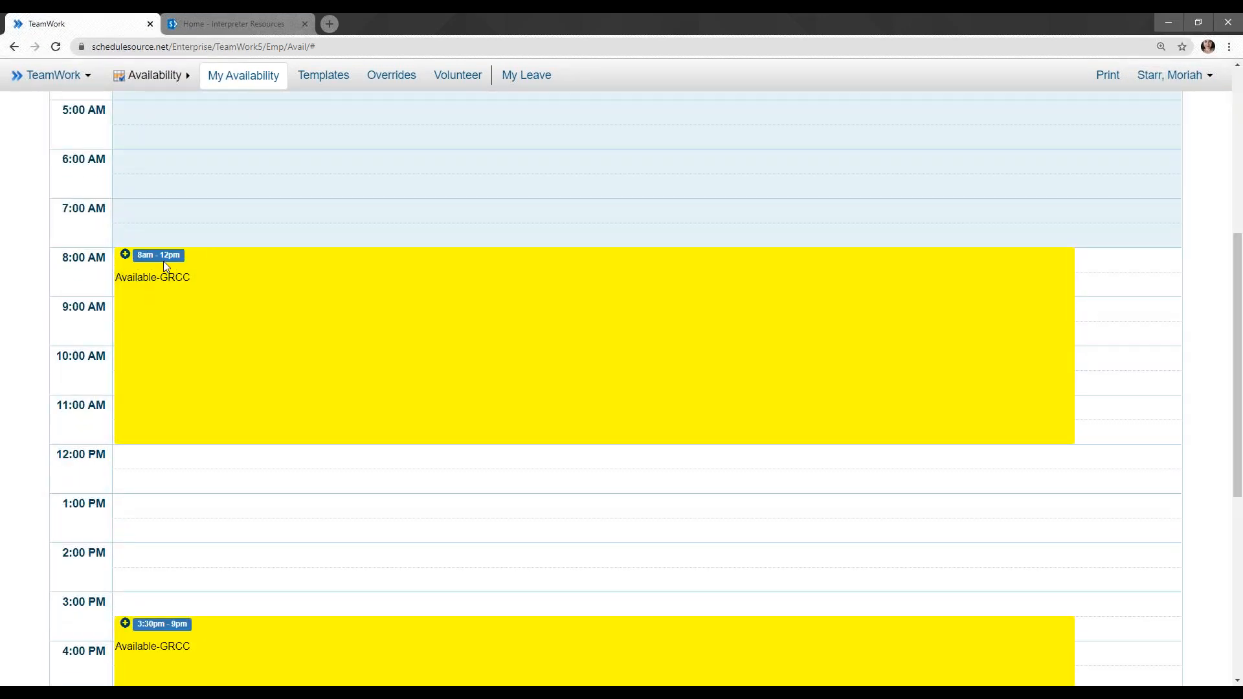
pyautogui.scroll(-4, 289, 347)
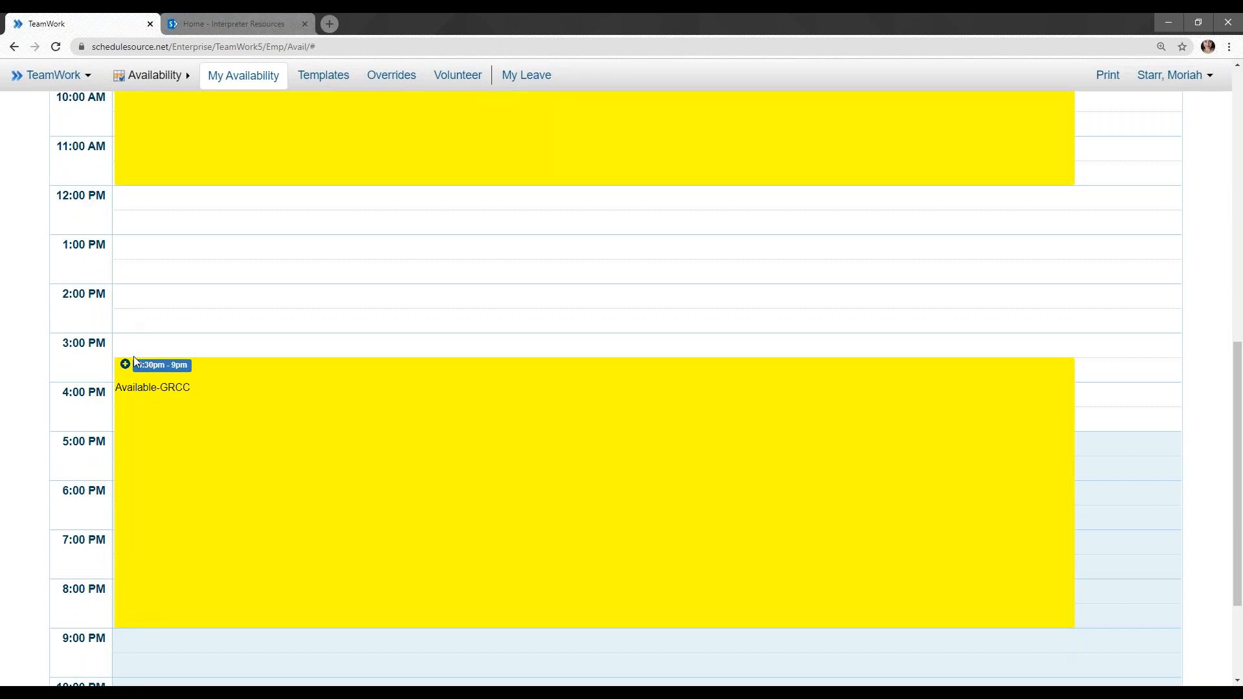
pyautogui.scroll(10, 381, 367)
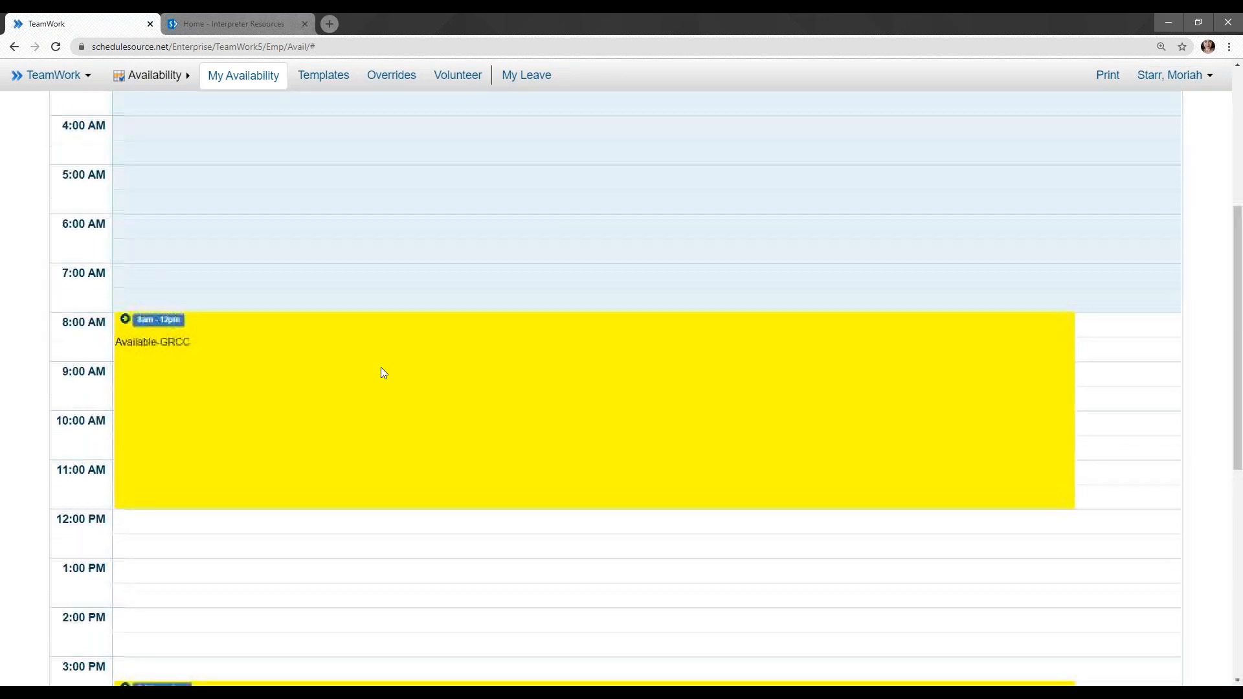
# Step: Add and save an availability override with scope GRCC, dated 9/14/2020 and switched Off
pyautogui.click(387, 81)
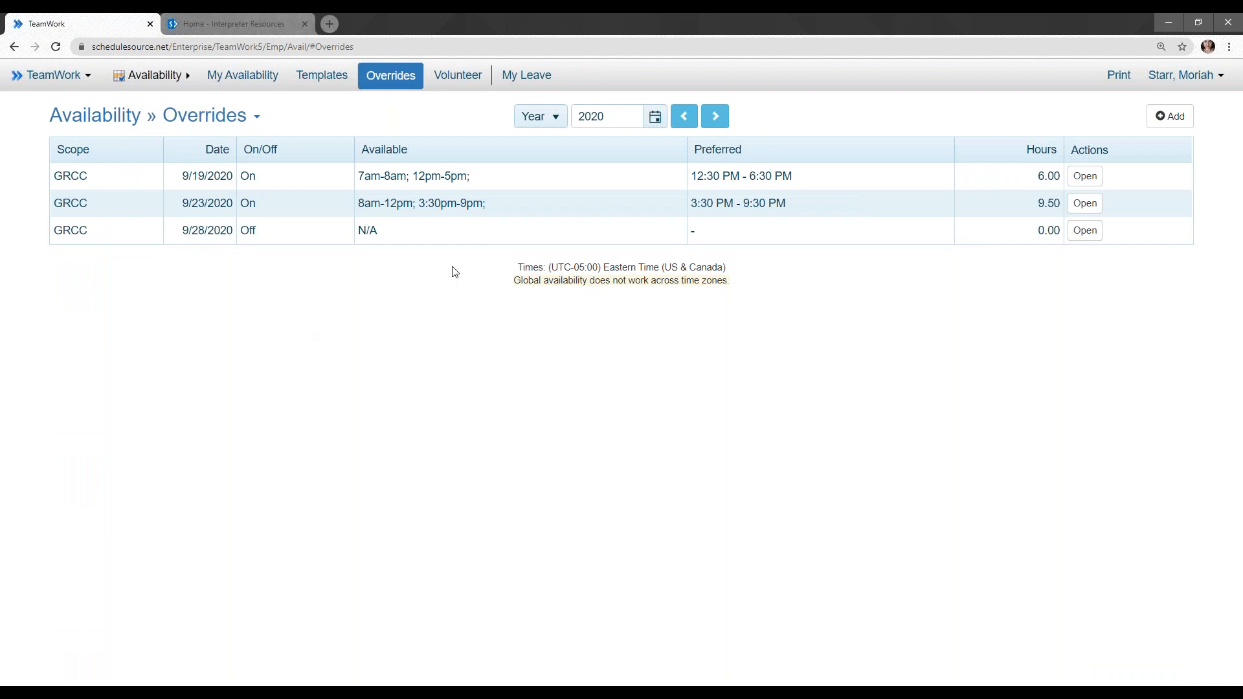
pyautogui.click(1181, 120)
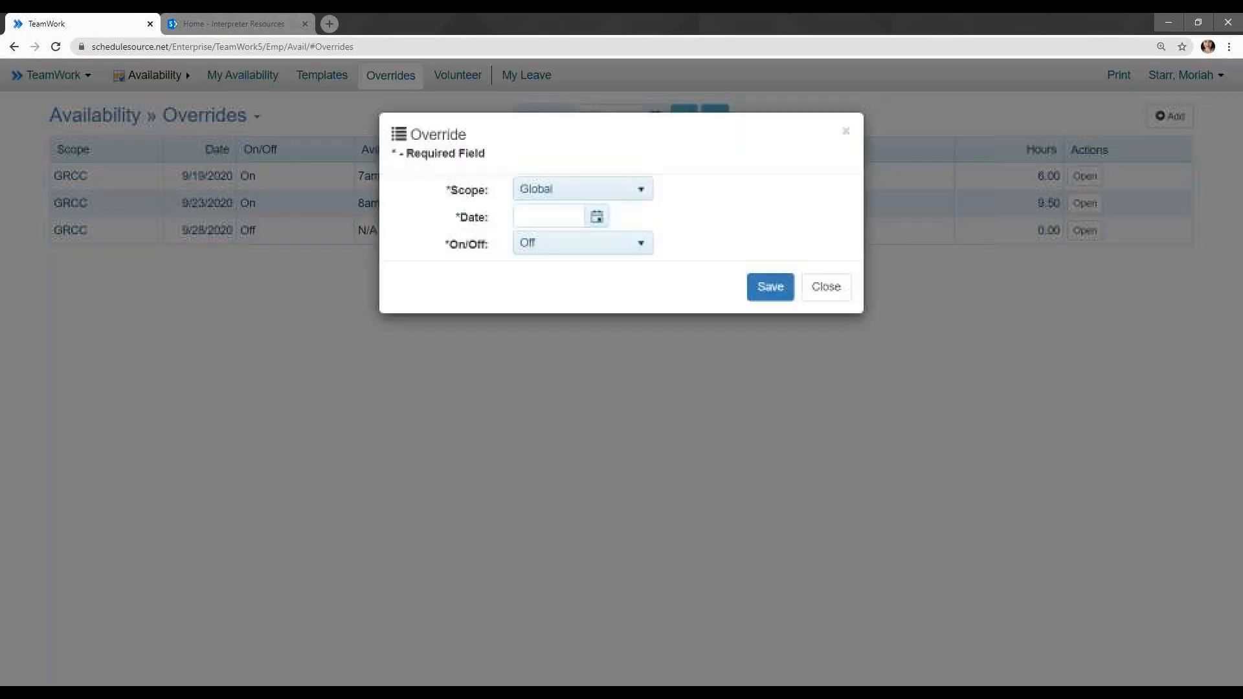
pyautogui.click(602, 203)
pyautogui.click(576, 250)
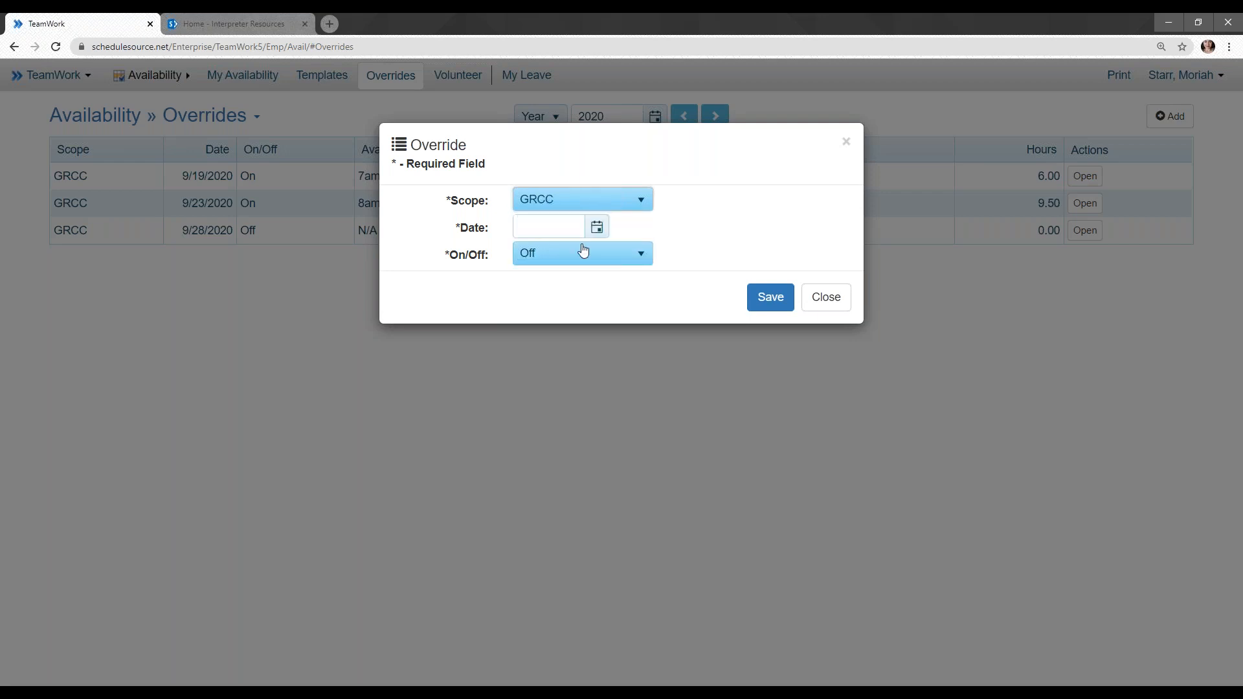
pyautogui.click(596, 226)
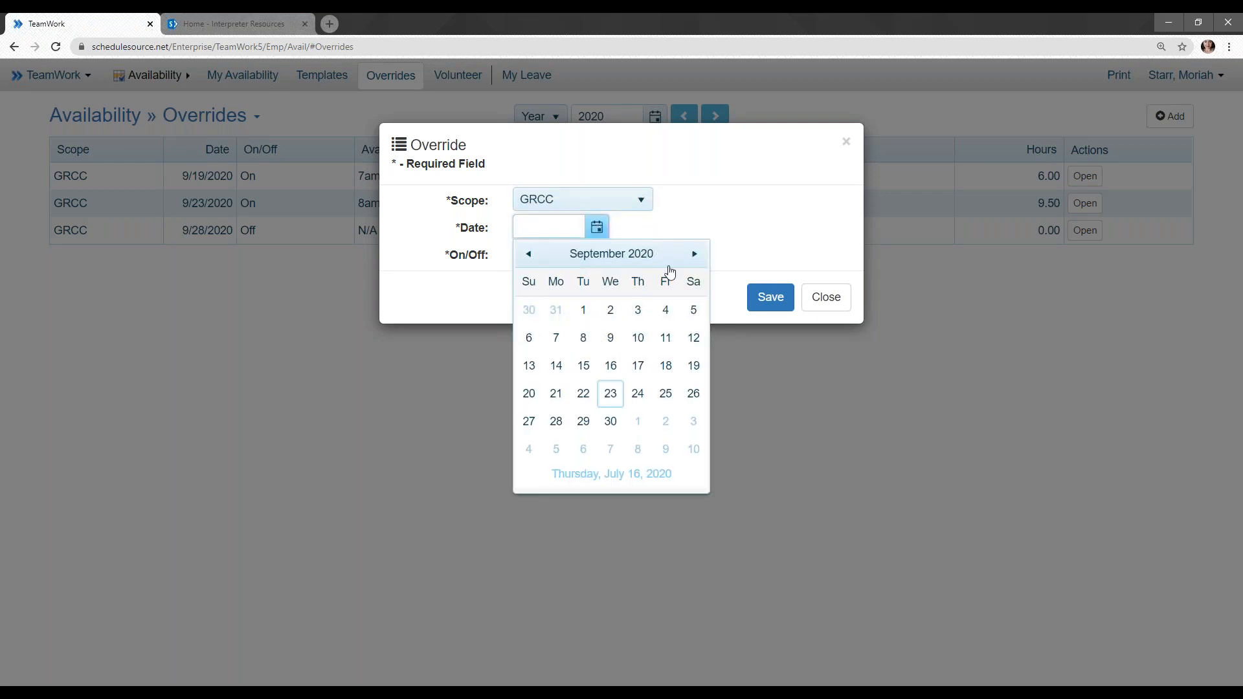
pyautogui.click(558, 369)
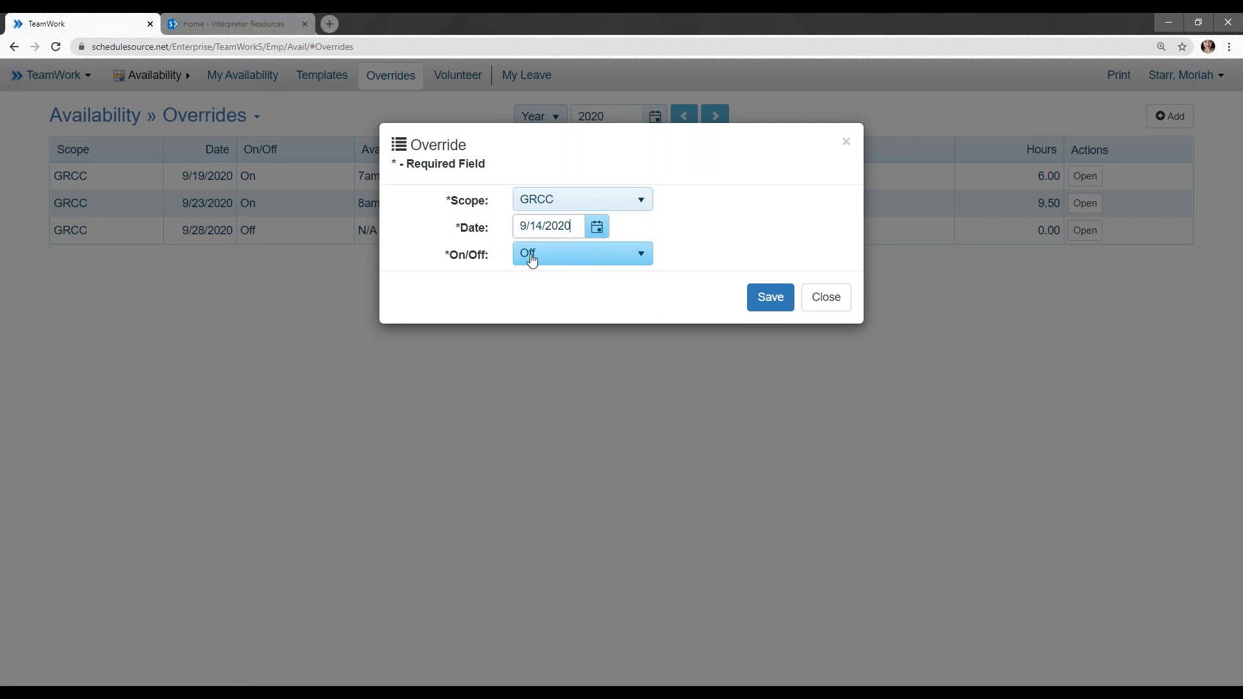
pyautogui.click(770, 297)
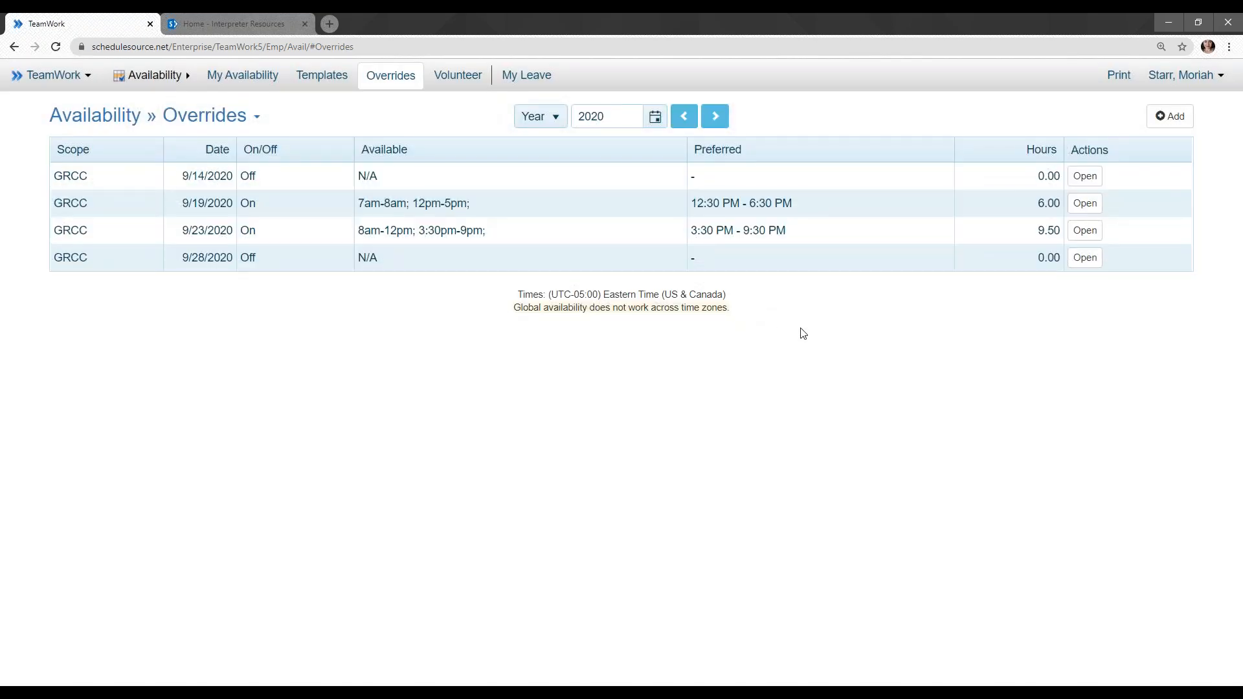
pyautogui.moveTo(356, 173); pyautogui.dragTo(378, 174)
pyautogui.moveTo(787, 178); pyautogui.dragTo(674, 169)
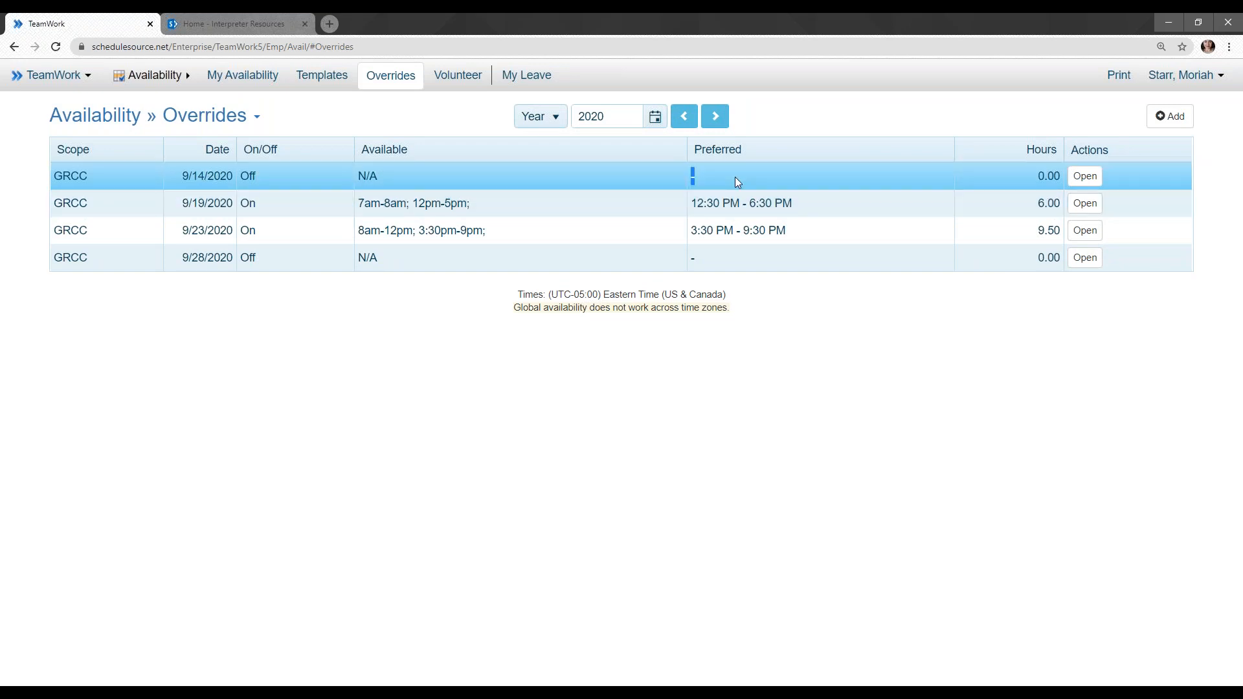
# Step: Return to the My Availability calendar and view September 2020 by month to check the GRCC overrides
pyautogui.click(577, 541)
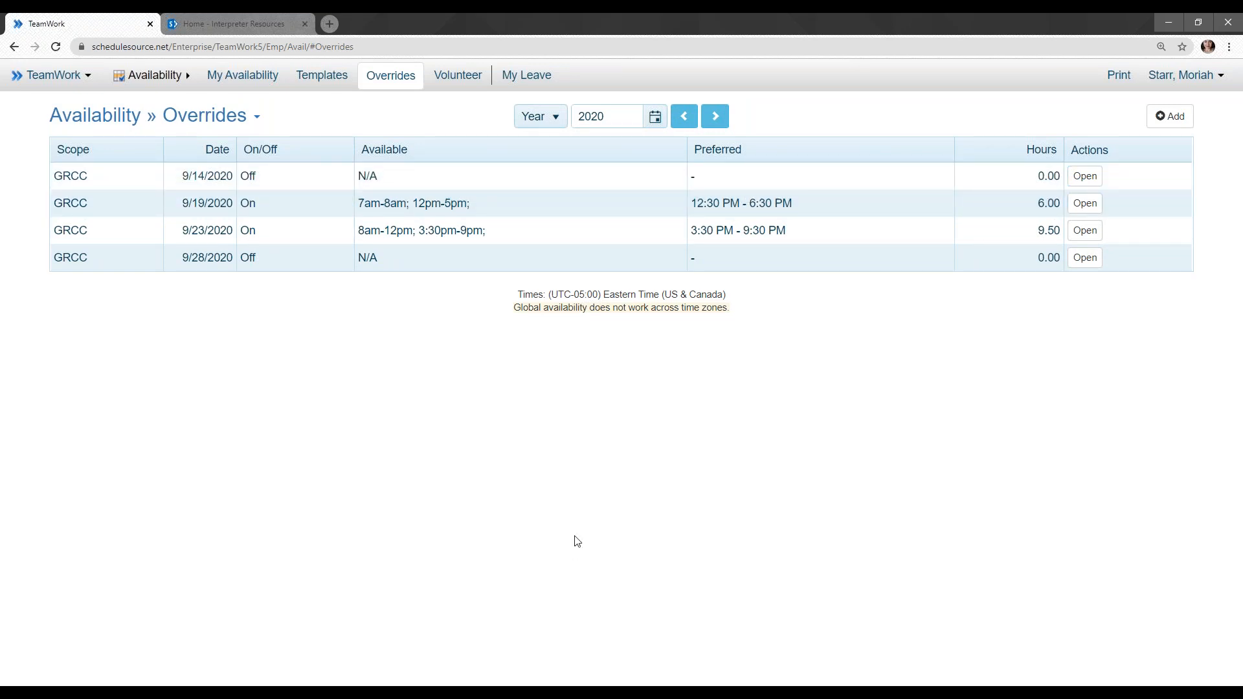
pyautogui.click(241, 75)
pyautogui.click(1138, 160)
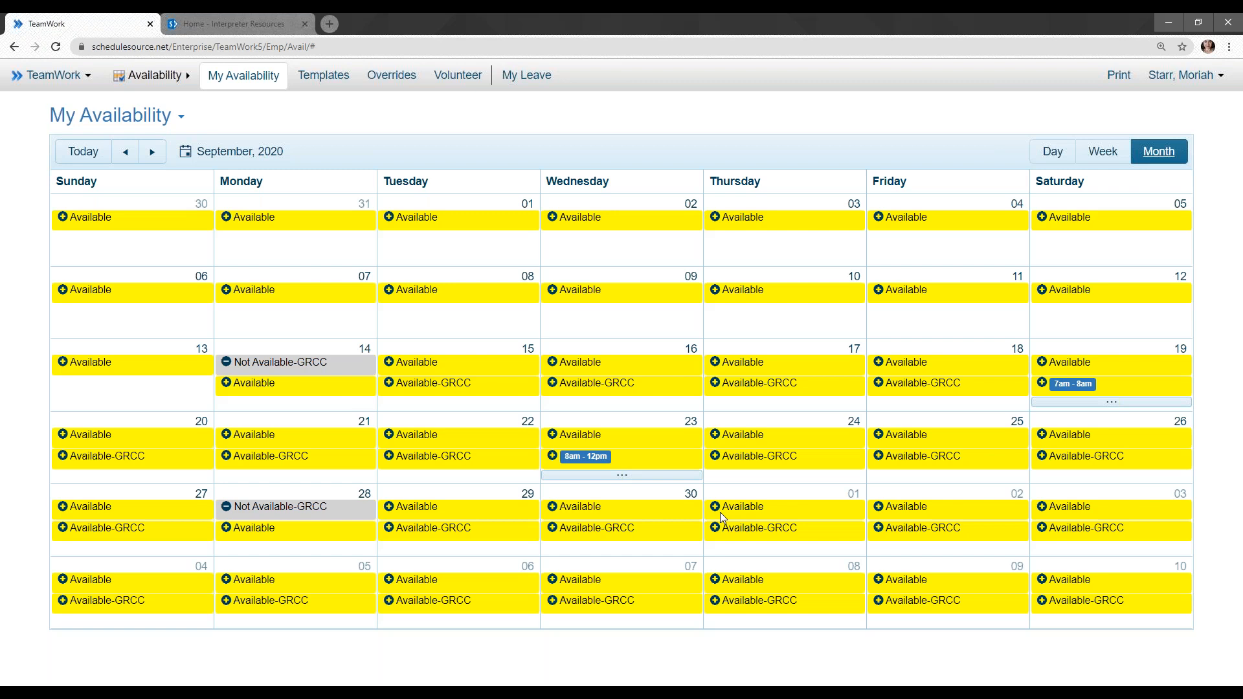
# Step: Switch to the SharePoint Interpreter Resources site and open its Scheduling list
pyautogui.click(206, 24)
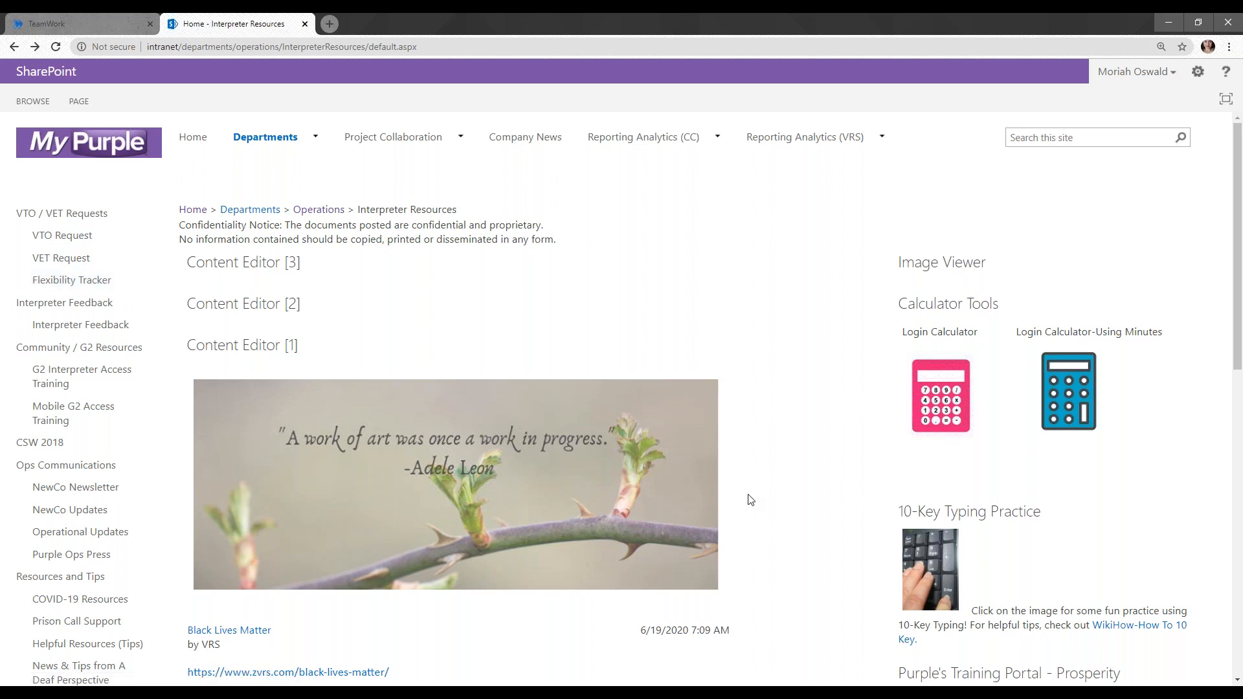
pyautogui.scroll(-8, 753, 493)
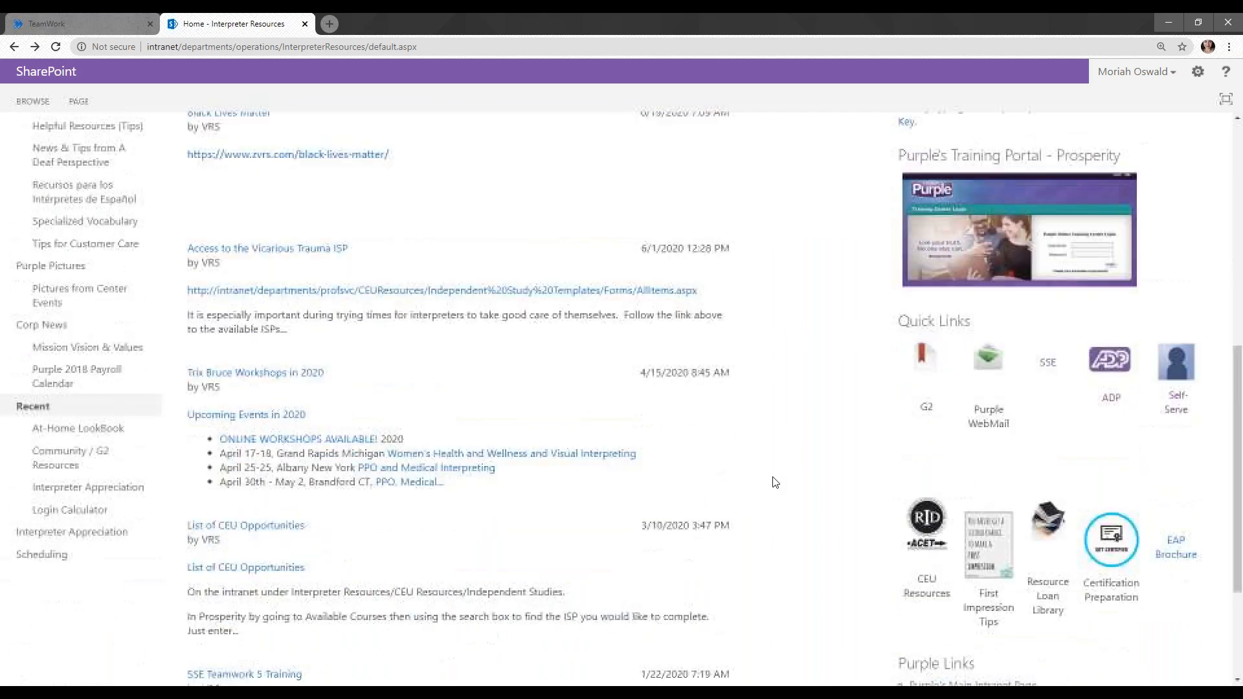
pyautogui.scroll(8, 699, 388)
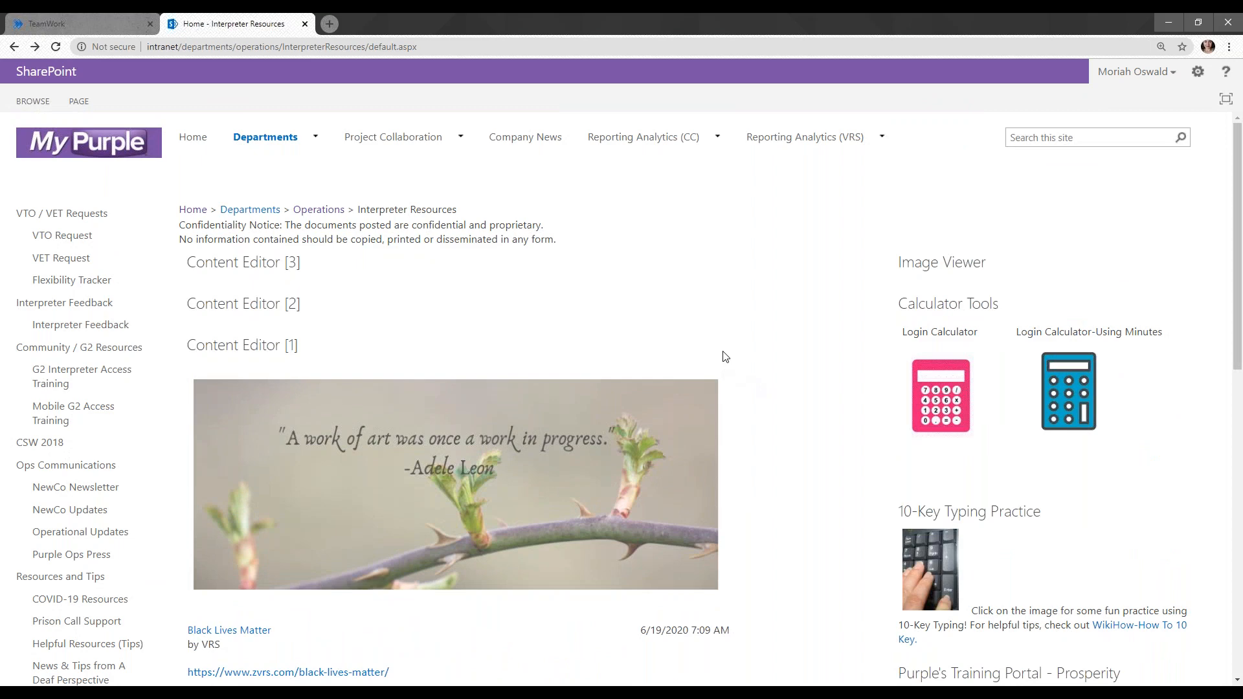
pyautogui.scroll(-2, 451, 277)
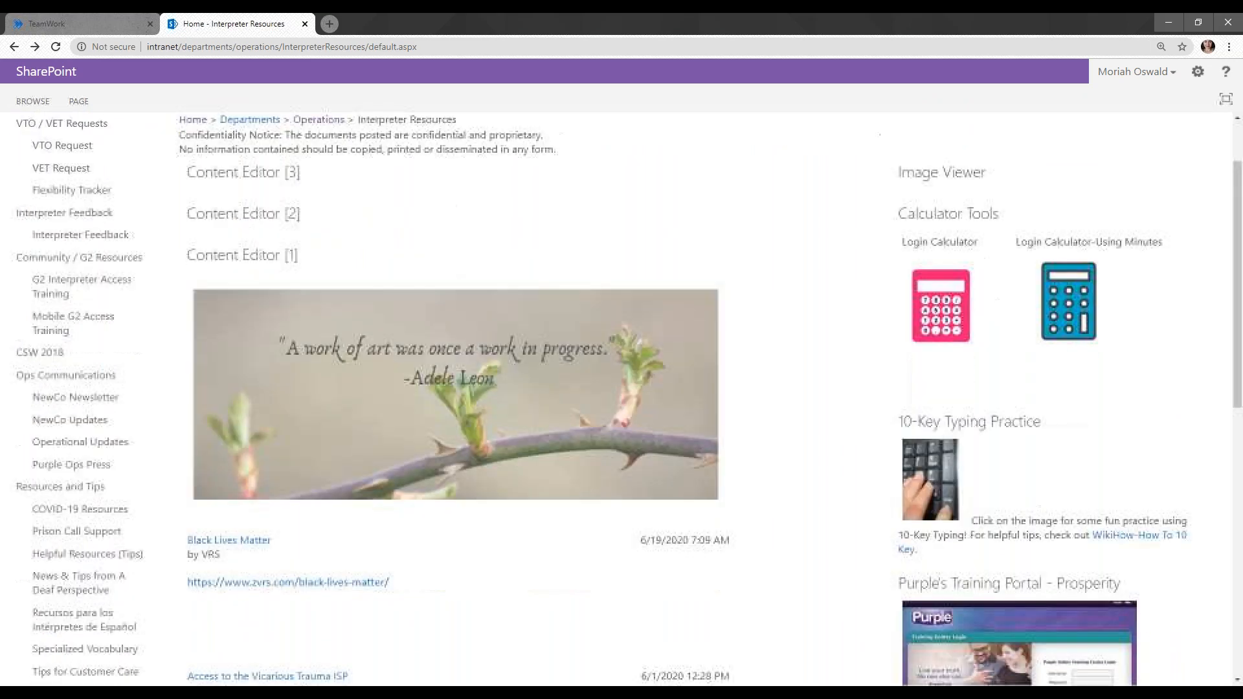
pyautogui.scroll(-5, 77, 403)
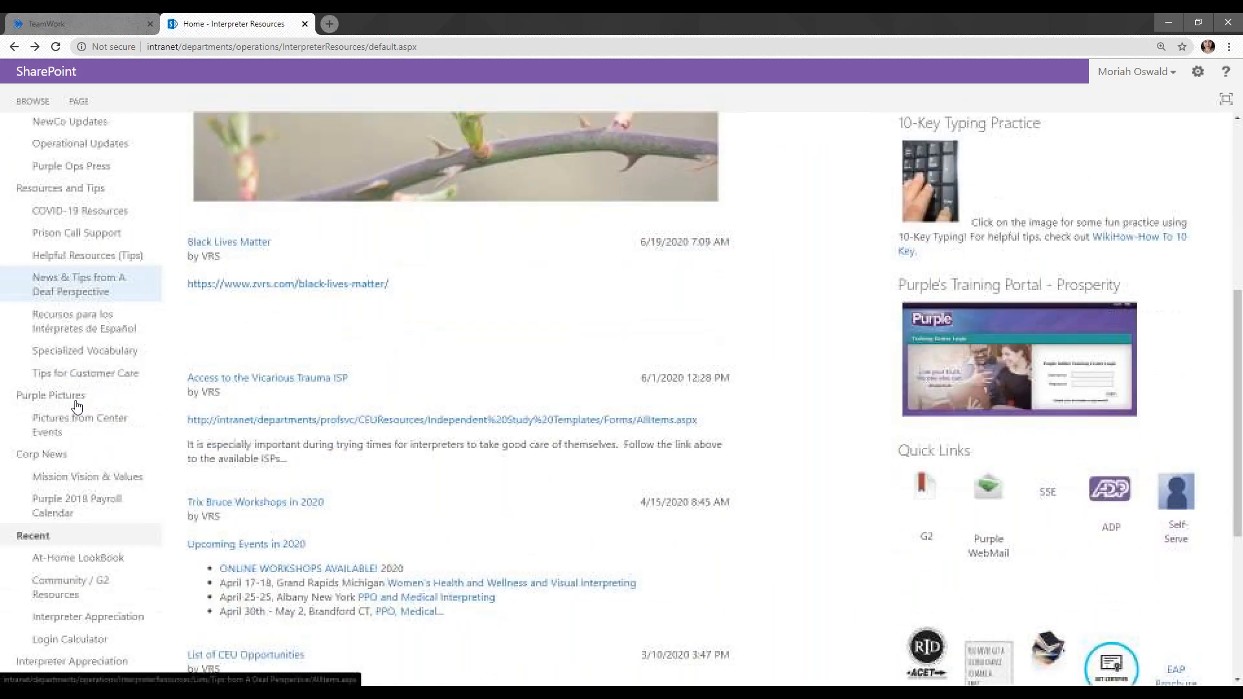
pyautogui.scroll(-4, 76, 406)
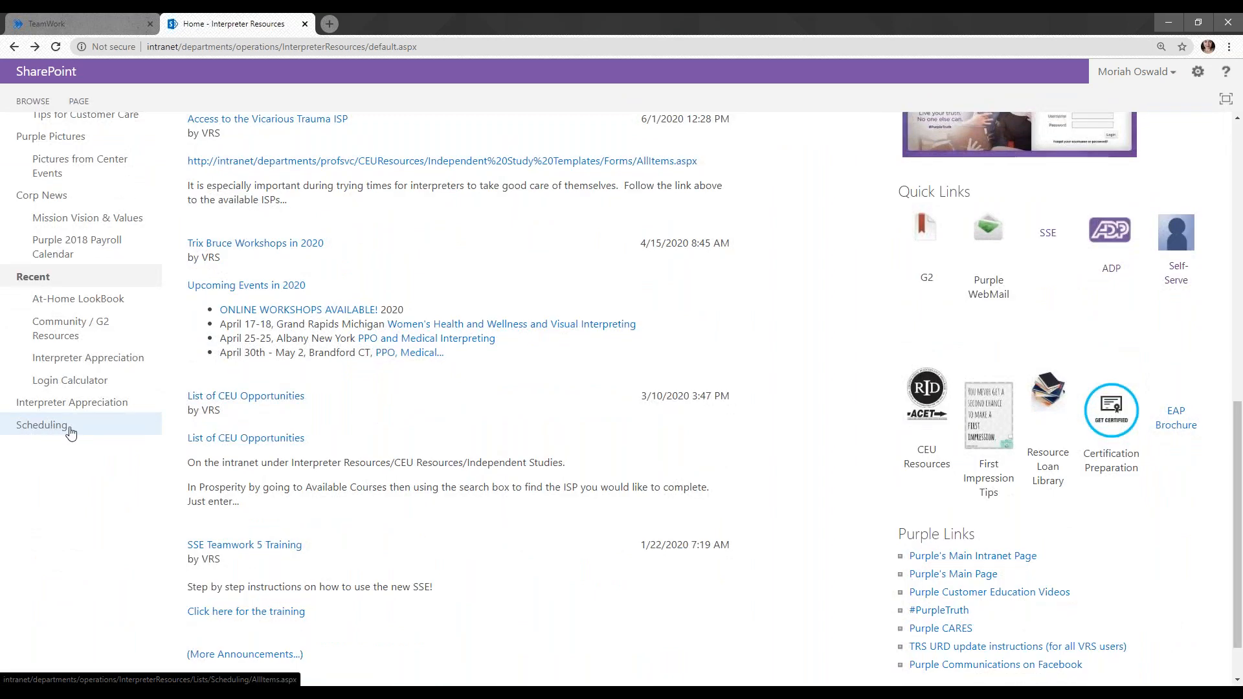
pyautogui.click(29, 428)
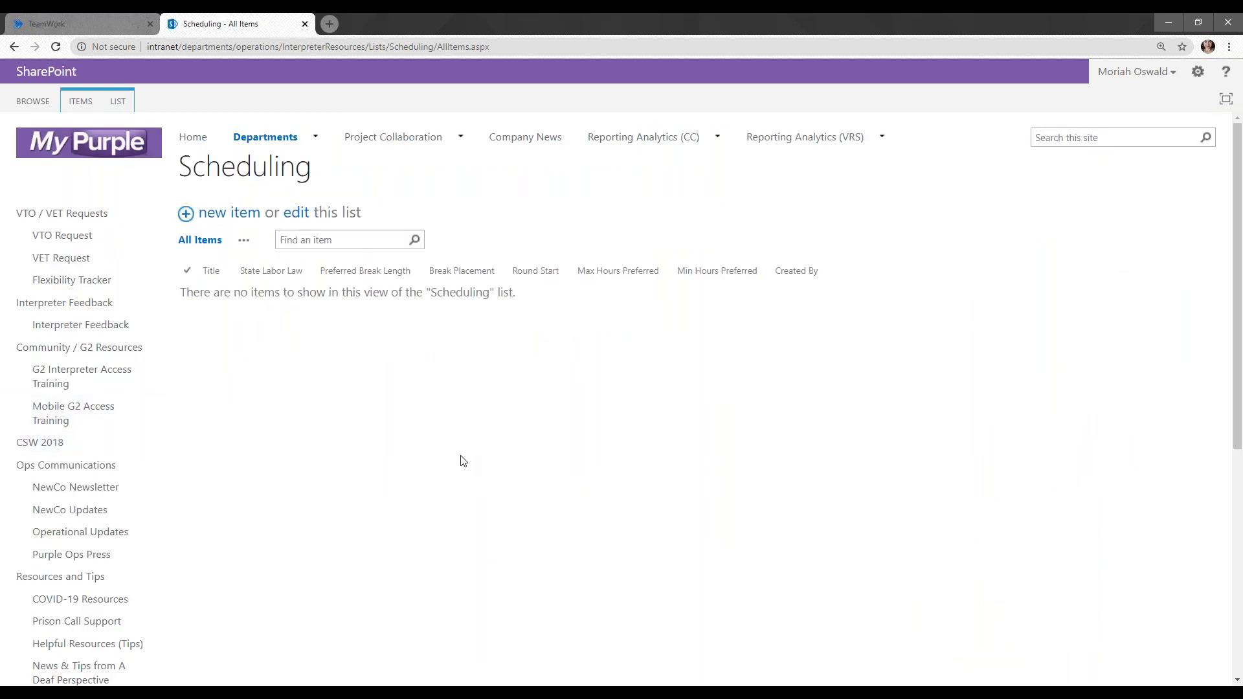
# Step: Start a new Scheduling list item and title it "September Scheduling Round"
pyautogui.click(187, 219)
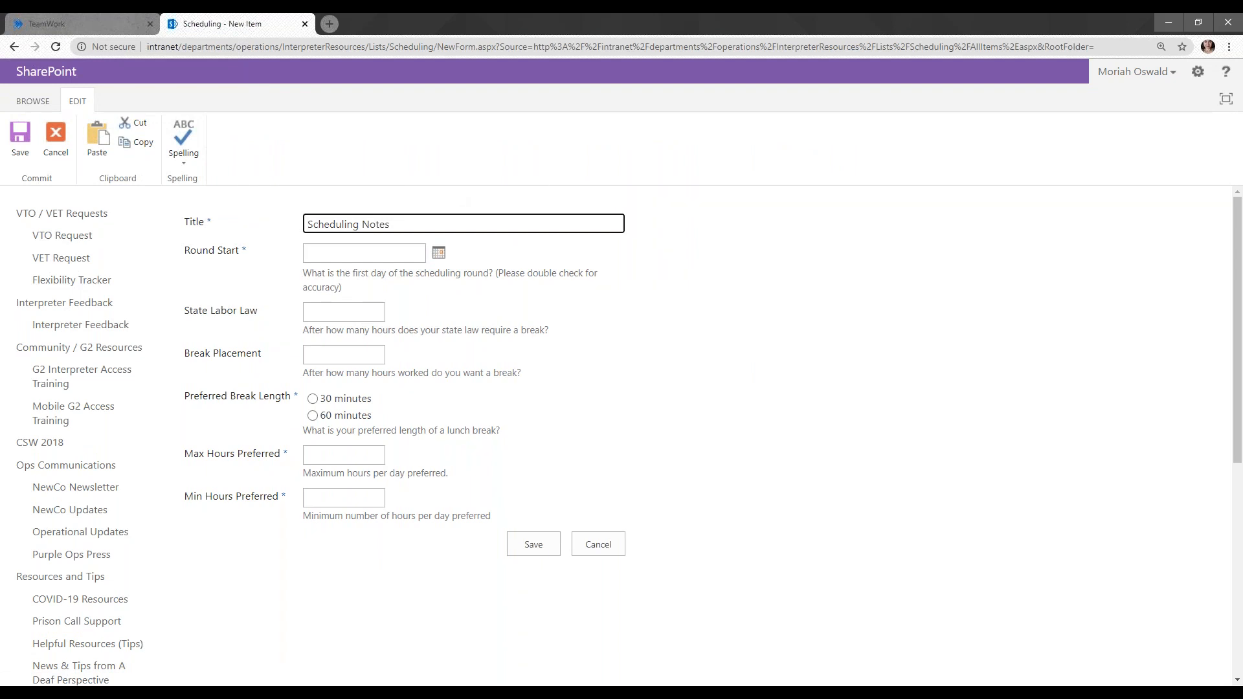
pyautogui.tripleClick(444, 224)
pyautogui.write('September Scheduling Round')
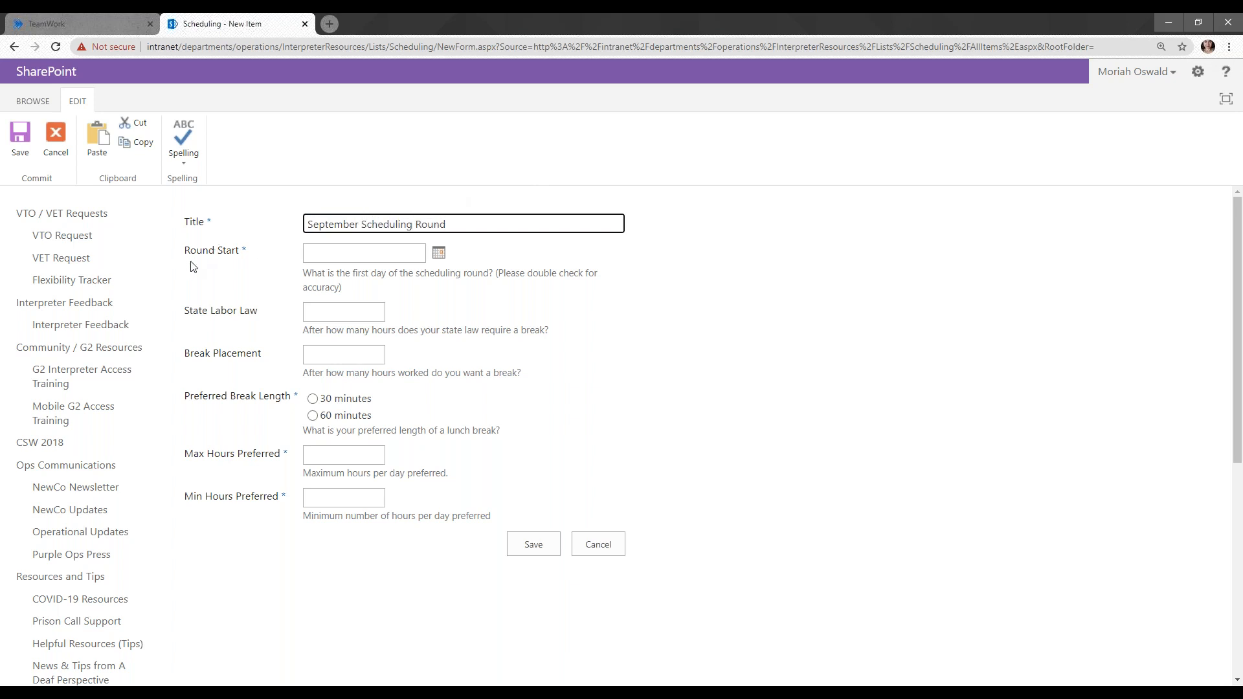
# Step: Check the round's start date in the TeamWork availability template and set the new item's Round Start to 9/14/2020
pyautogui.click(382, 253)
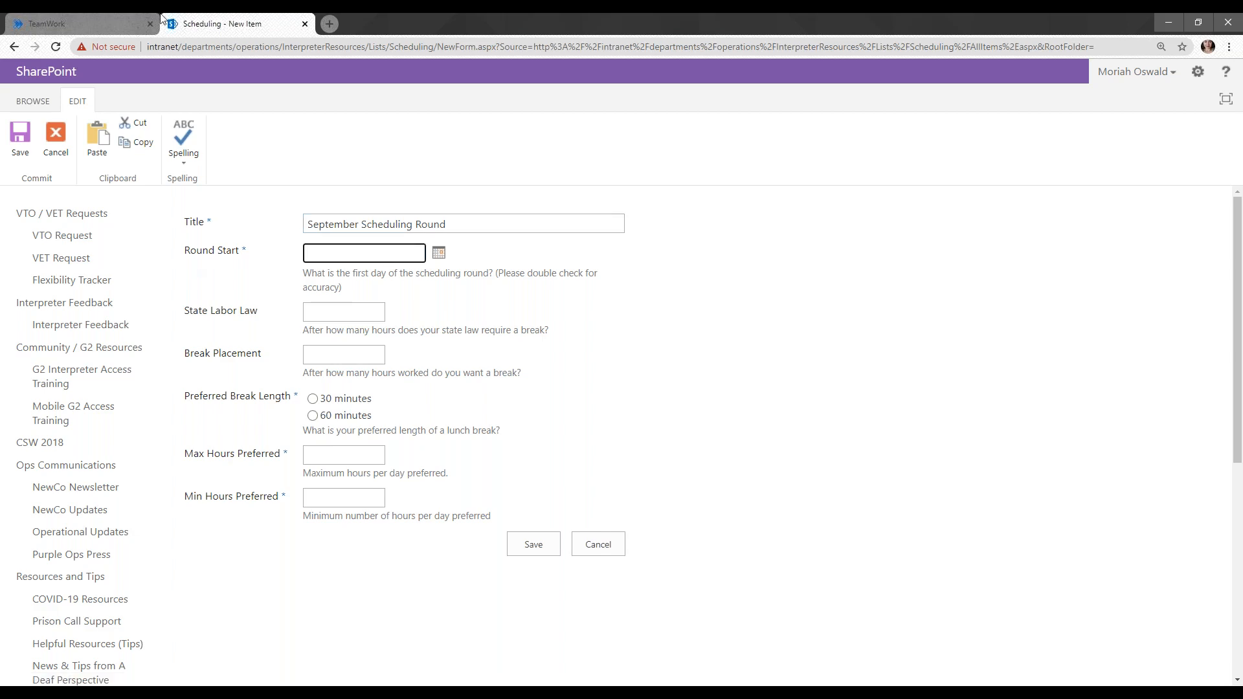
pyautogui.click(95, 22)
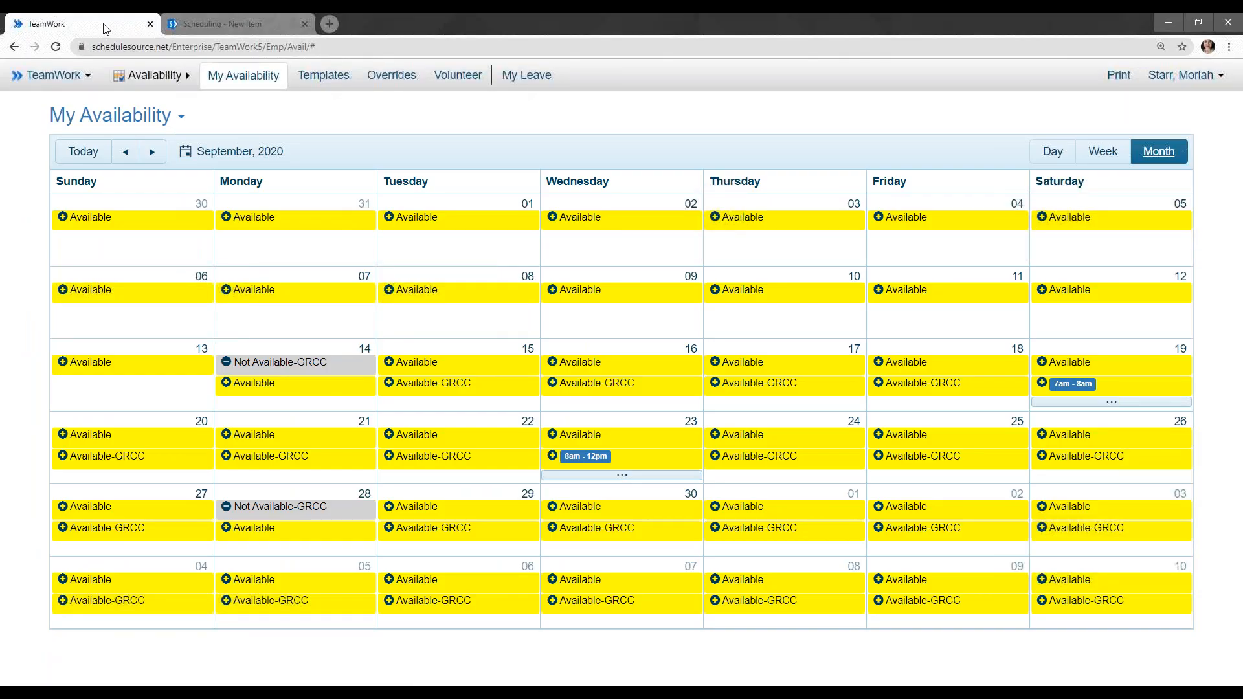
pyautogui.click(327, 81)
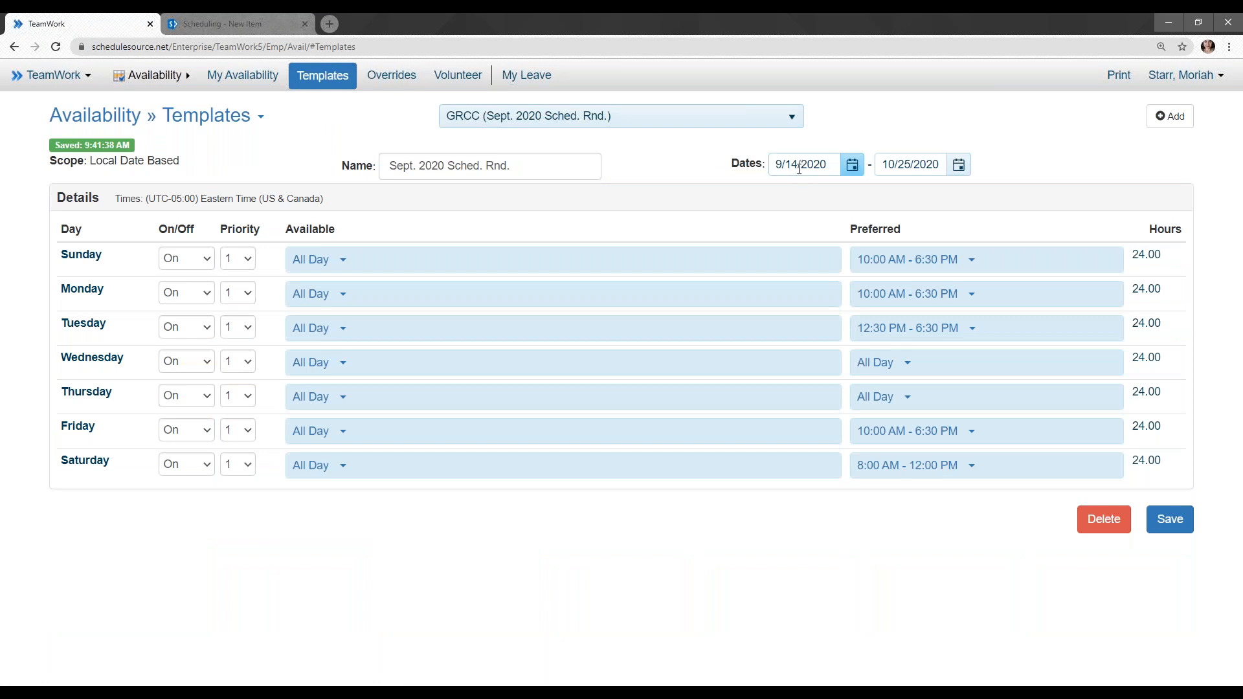
pyautogui.click(239, 23)
pyautogui.click(438, 253)
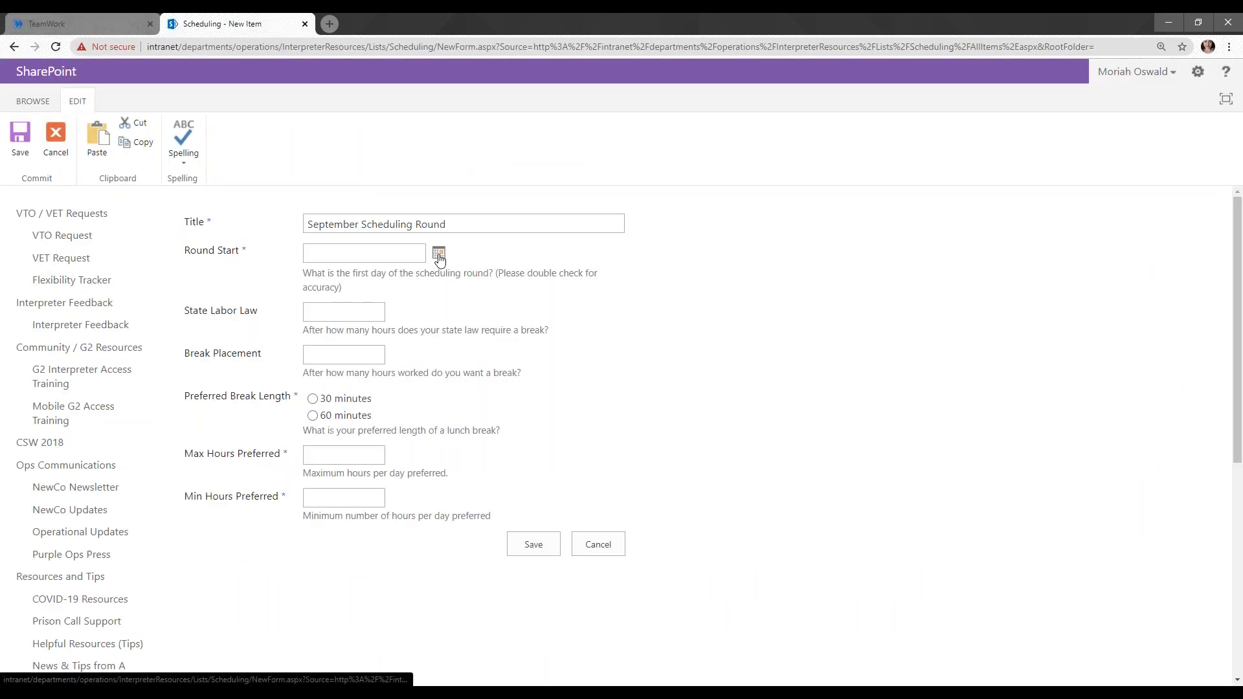
pyautogui.click(438, 275)
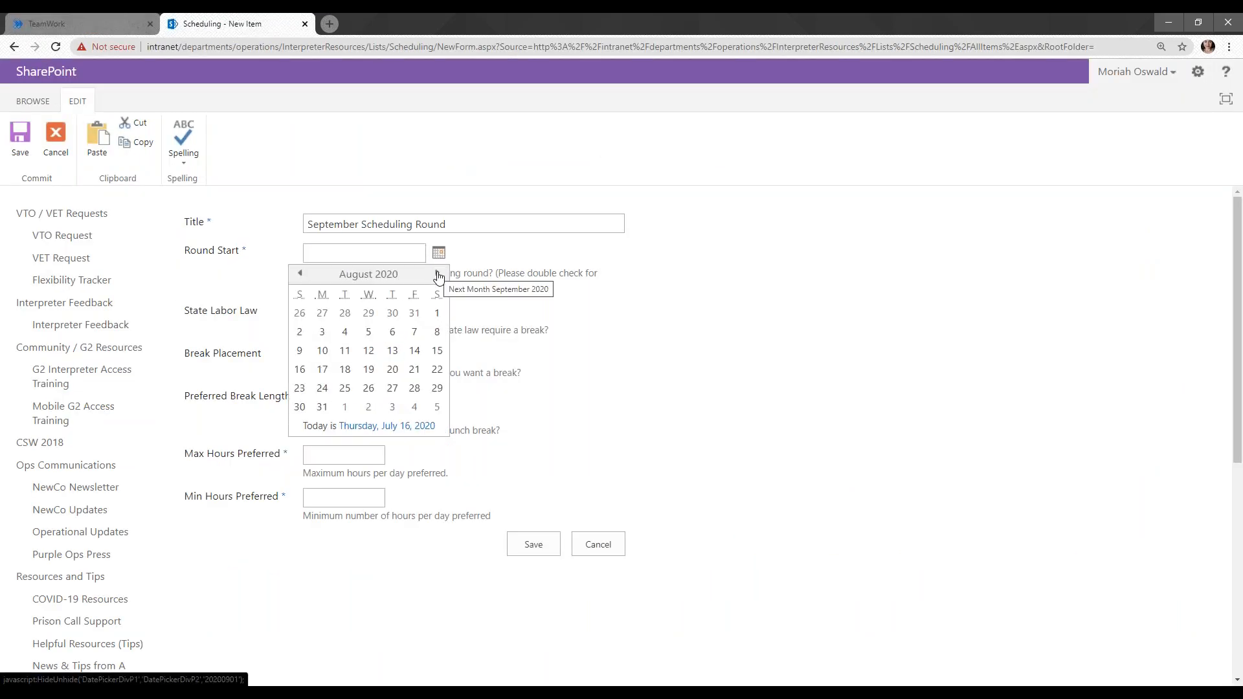
pyautogui.click(438, 275)
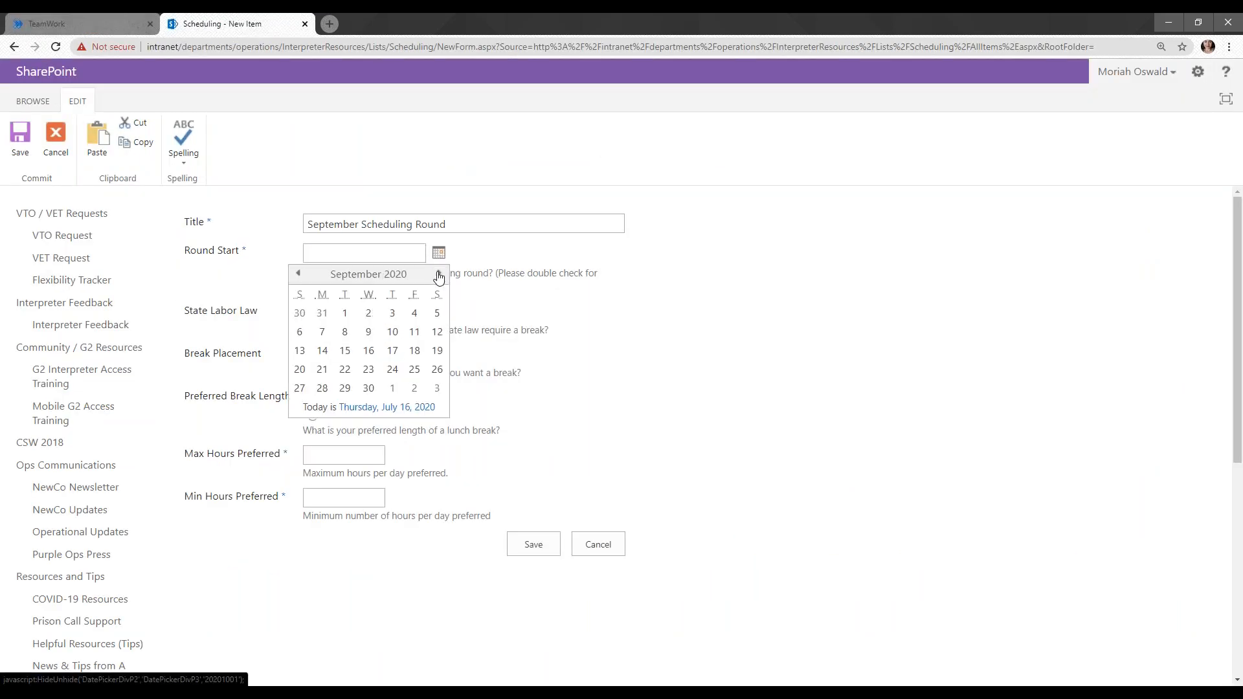
pyautogui.click(321, 351)
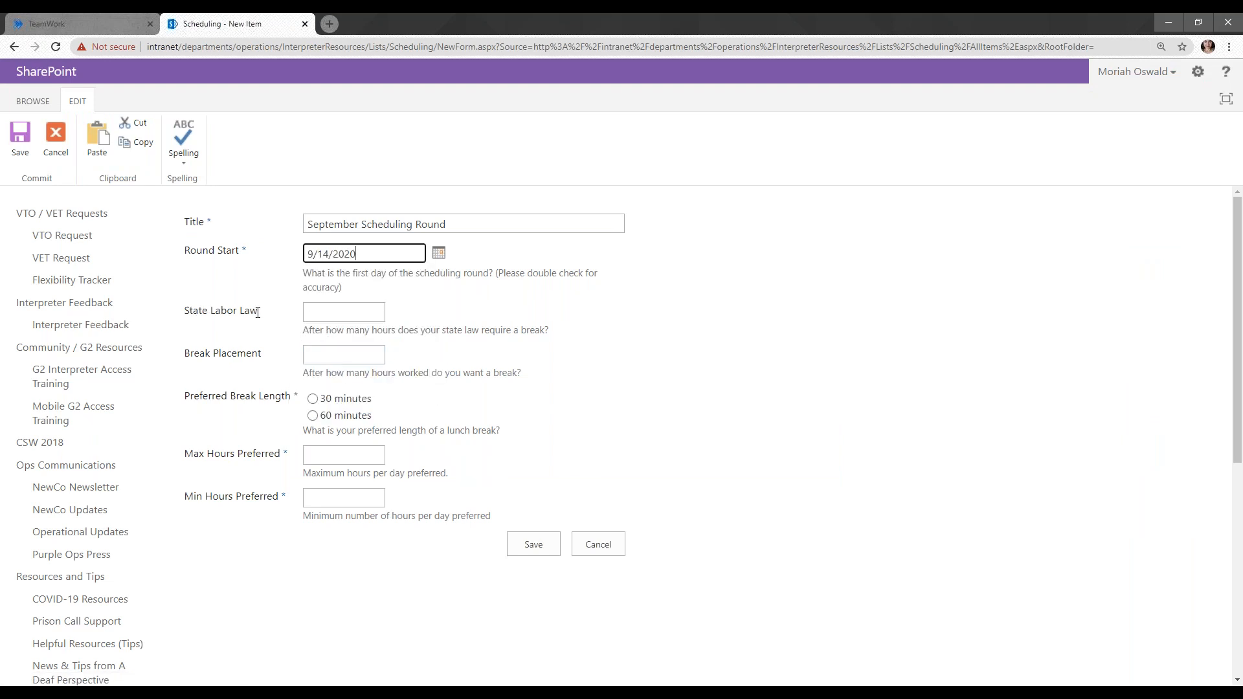
# Step: Set Break Placement to 6 hours and choose 30 minutes as the preferred break length
pyautogui.click(341, 313)
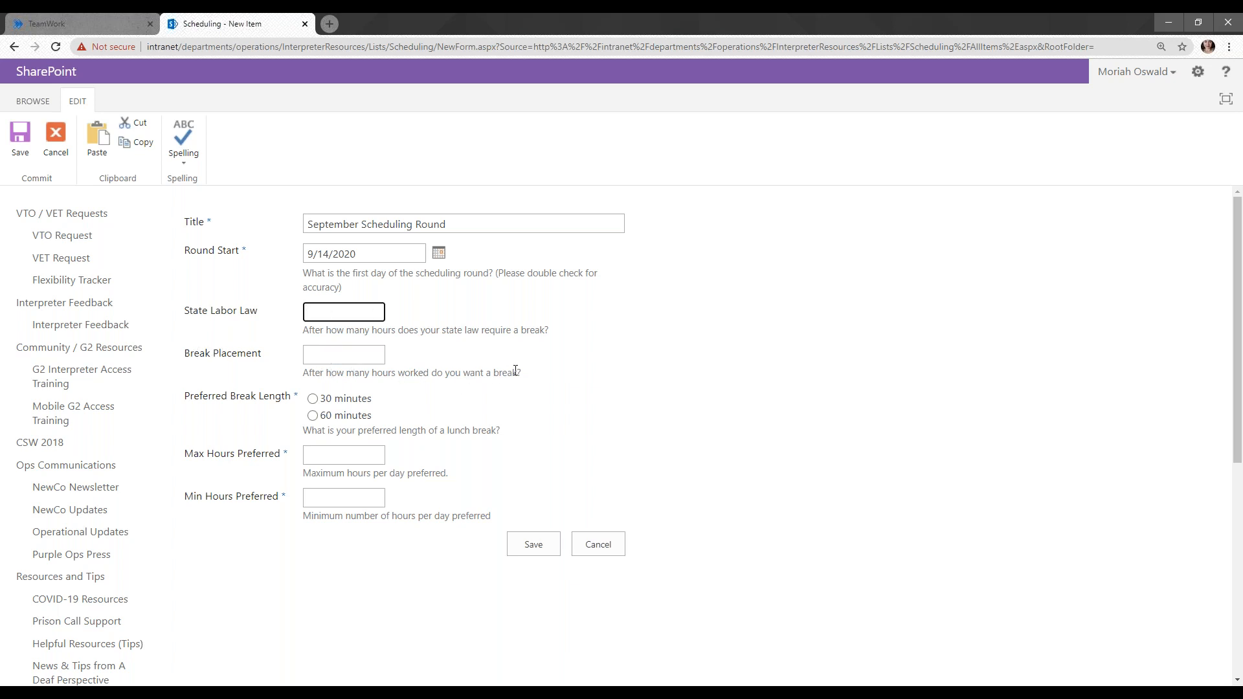
pyautogui.click(333, 349)
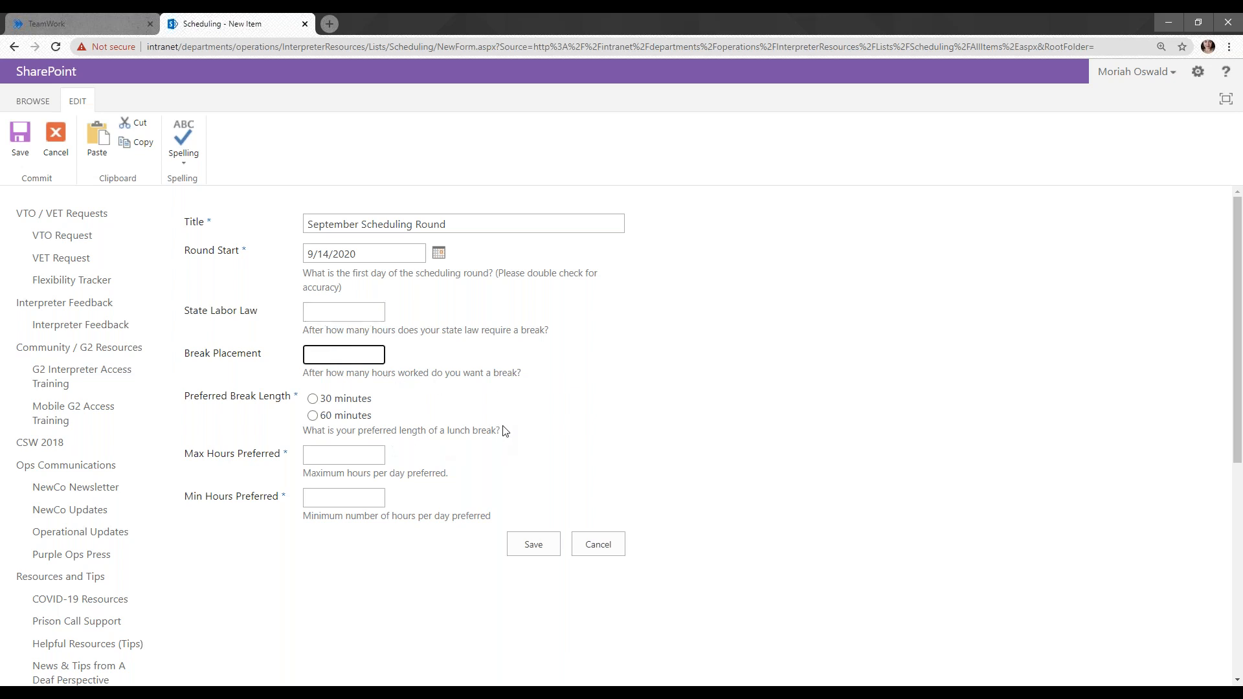
pyautogui.write('6')
pyautogui.click(313, 398)
# Step: Set the preferred maximum to 8 and minimum to 3 hours per day, and save the scheduling item
pyautogui.click(329, 456)
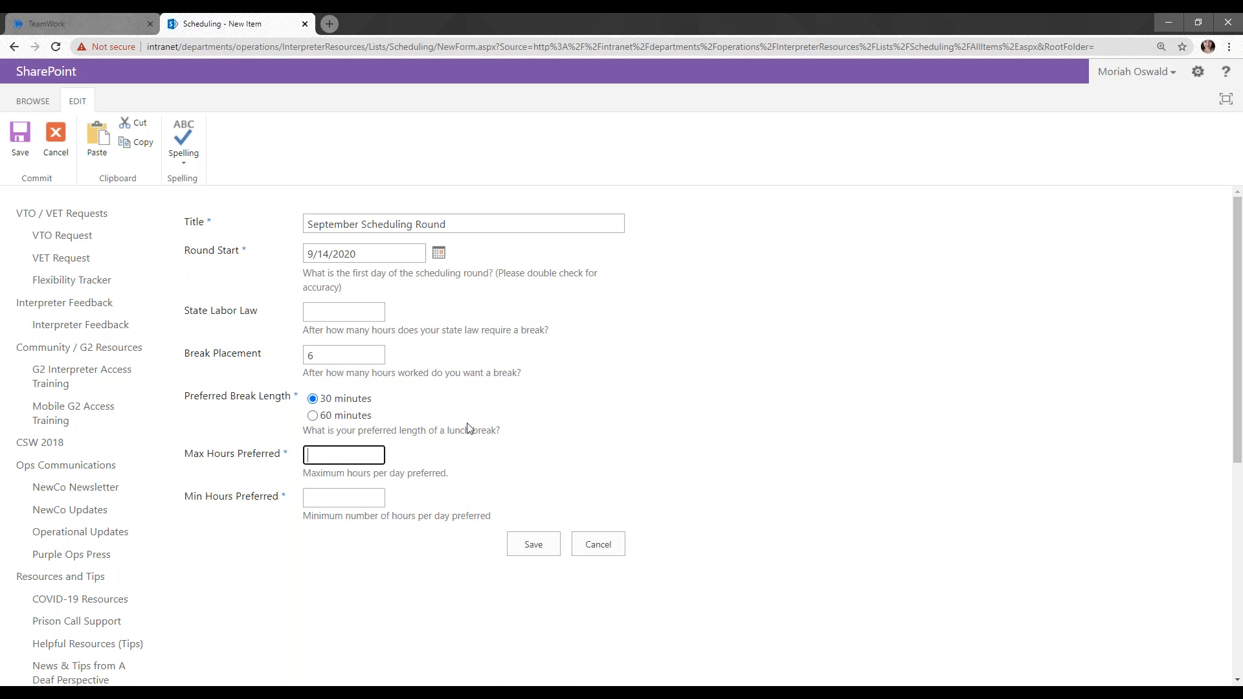
pyautogui.write('8')
pyautogui.click(349, 500)
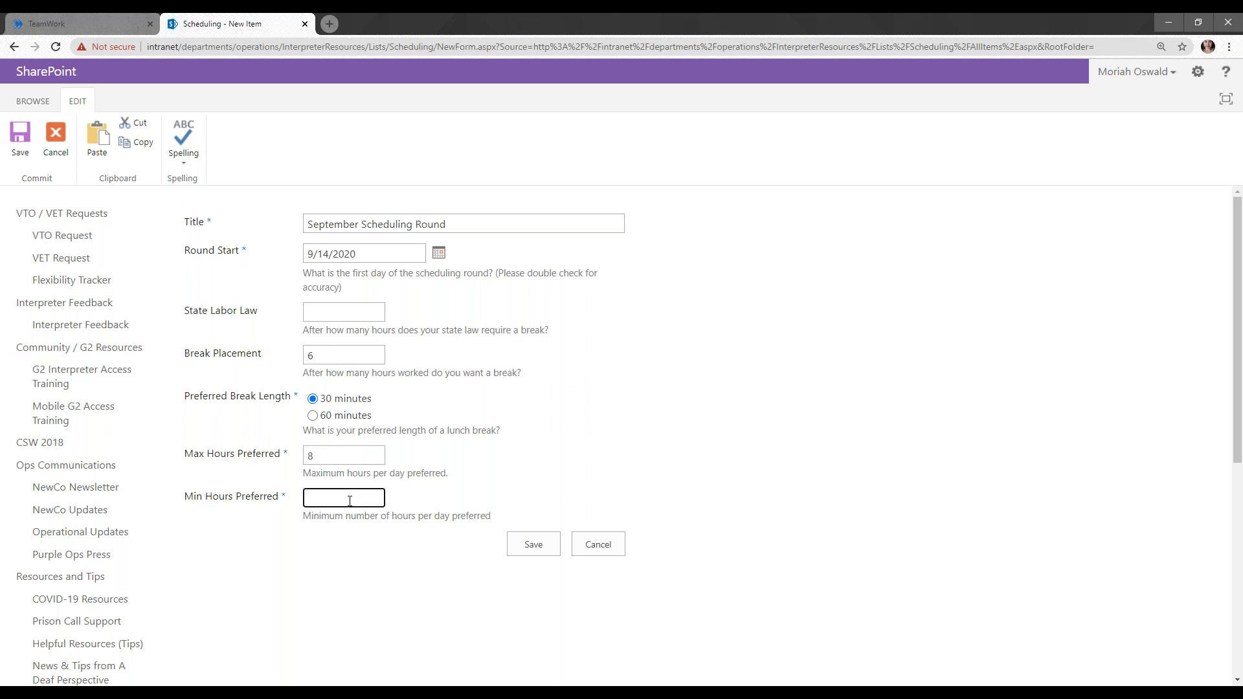
pyautogui.write('3')
pyautogui.click(432, 561)
pyautogui.click(526, 548)
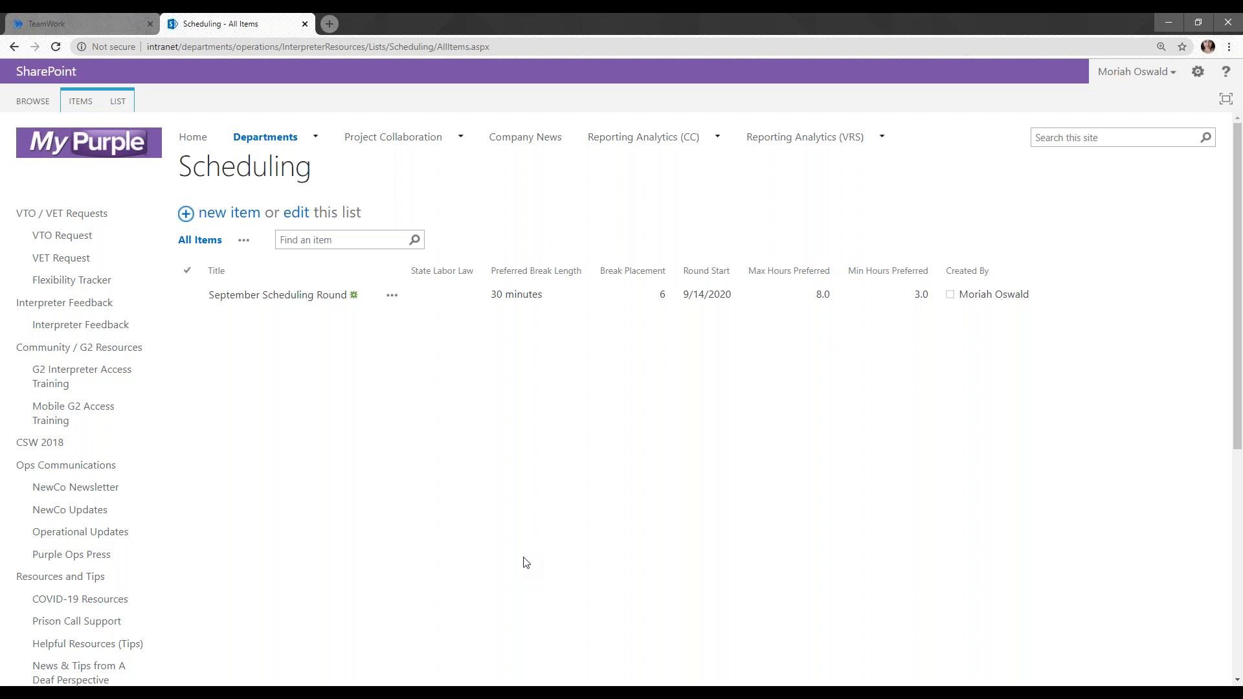
# Step: Review the GRCC availability template and overrides in TeamWork, and return to the SharePoint Scheduling list
pyautogui.click(83, 21)
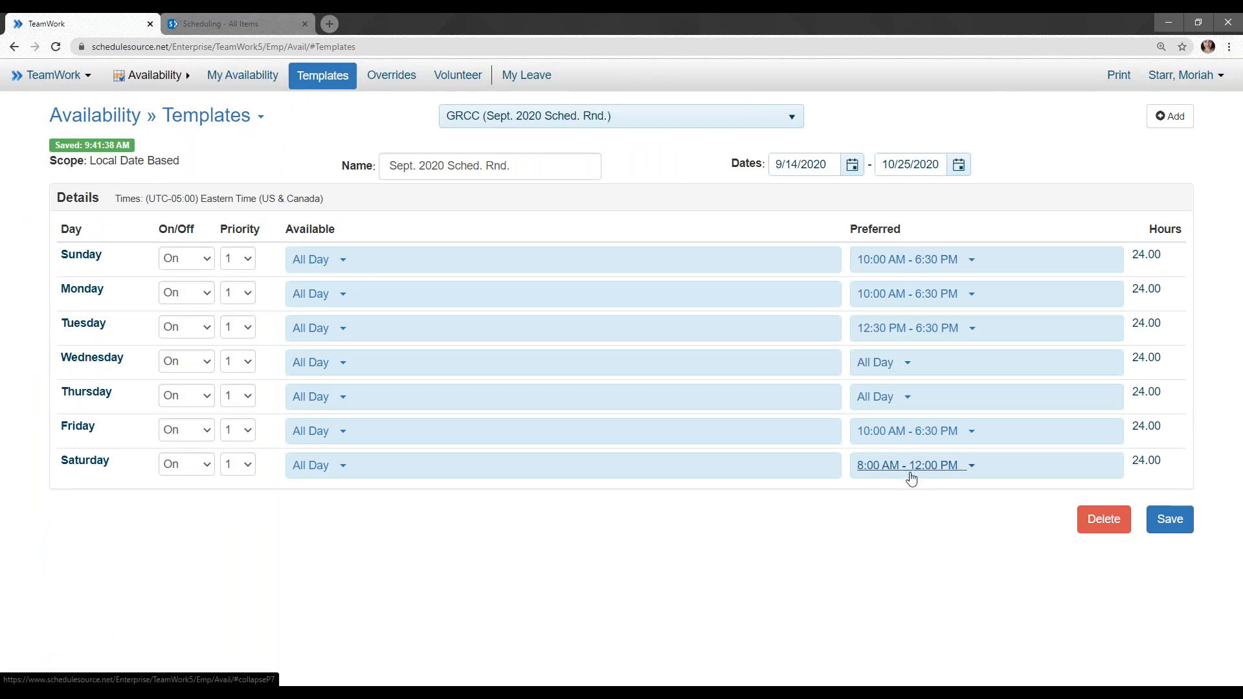
pyautogui.click(413, 76)
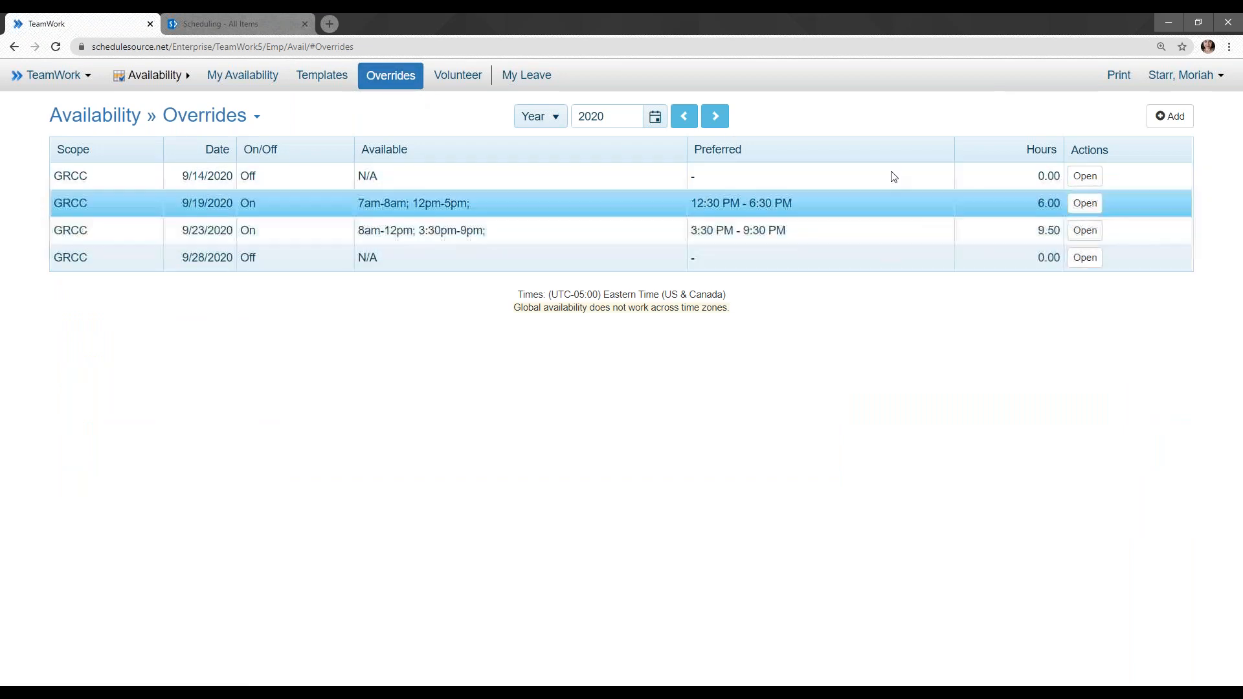
pyautogui.click(235, 20)
pyautogui.moveTo(323, 151)
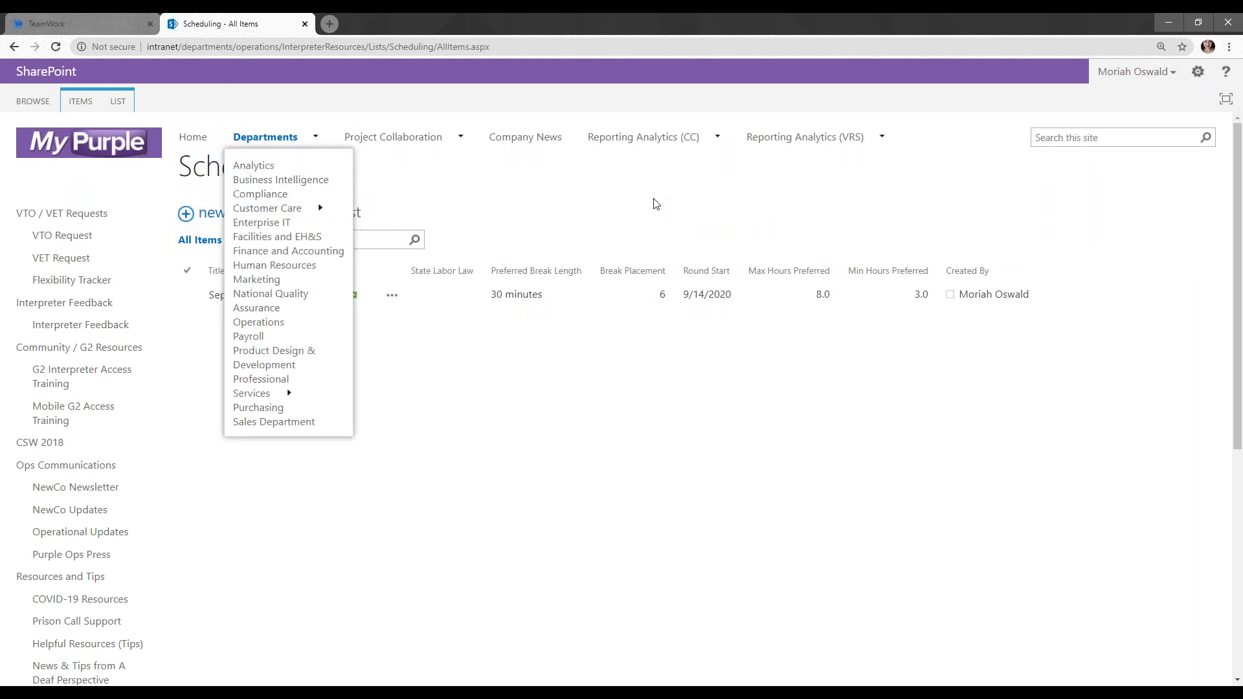